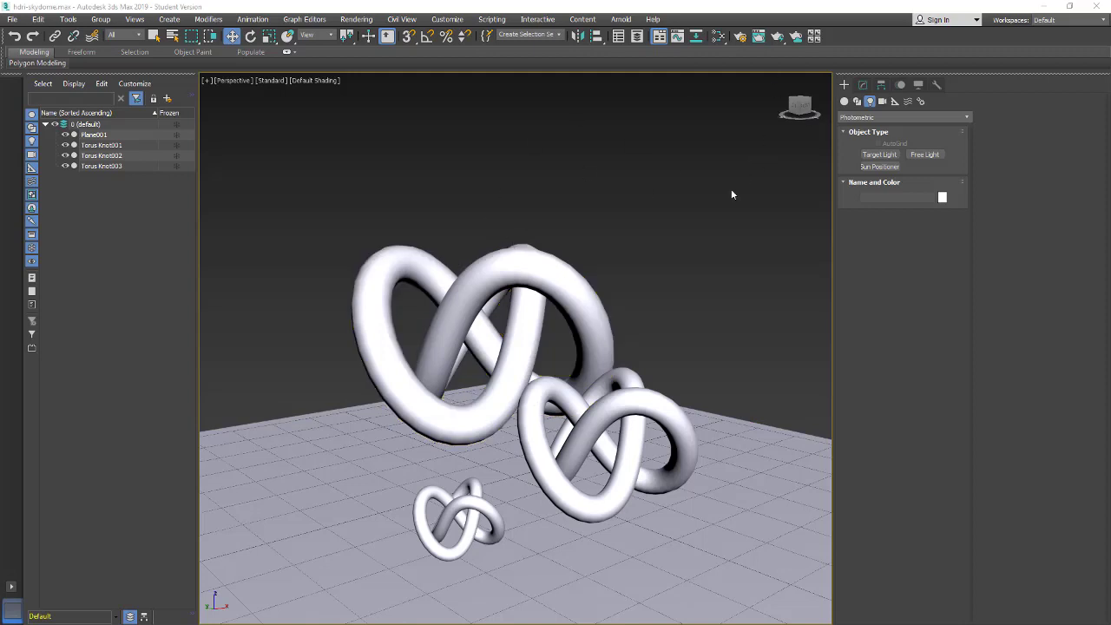
- Set the production renderer to Arnold and enable Legacy 3ds Max Map support in its system settings
{"action": "left_click", "coordinate": [741, 36]}
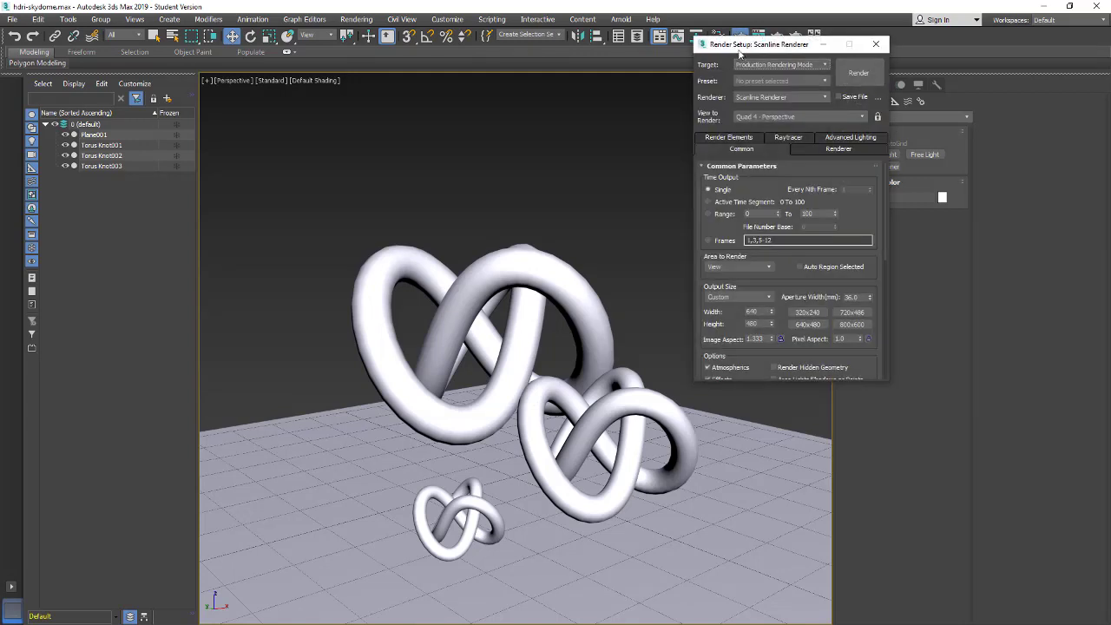
{"action": "left_click", "coordinate": [796, 65]}
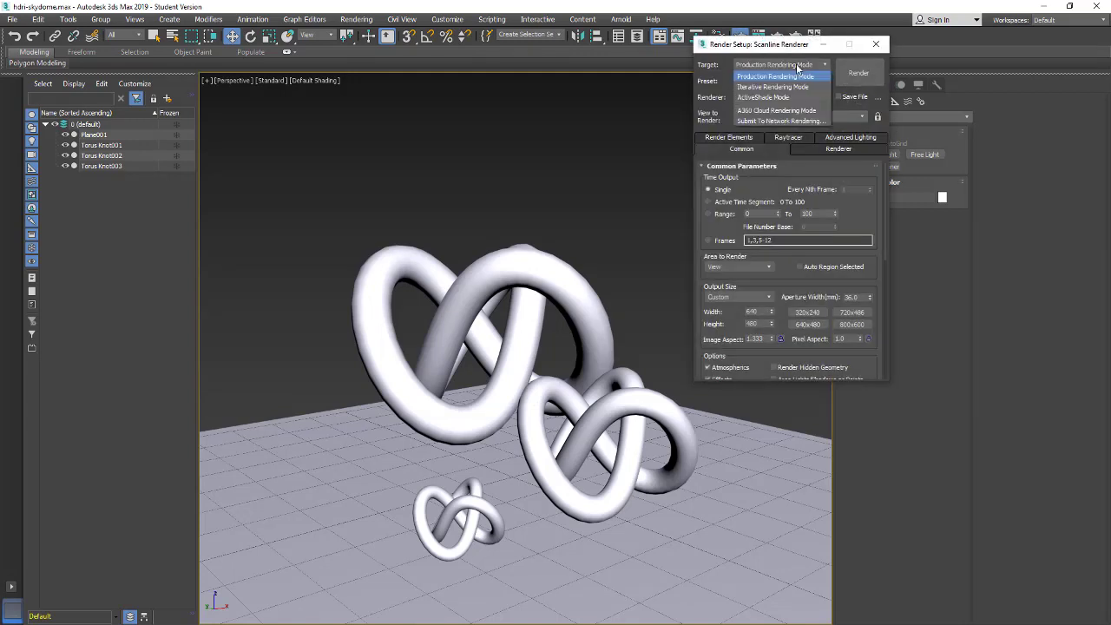
{"action": "left_click", "coordinate": [797, 67]}
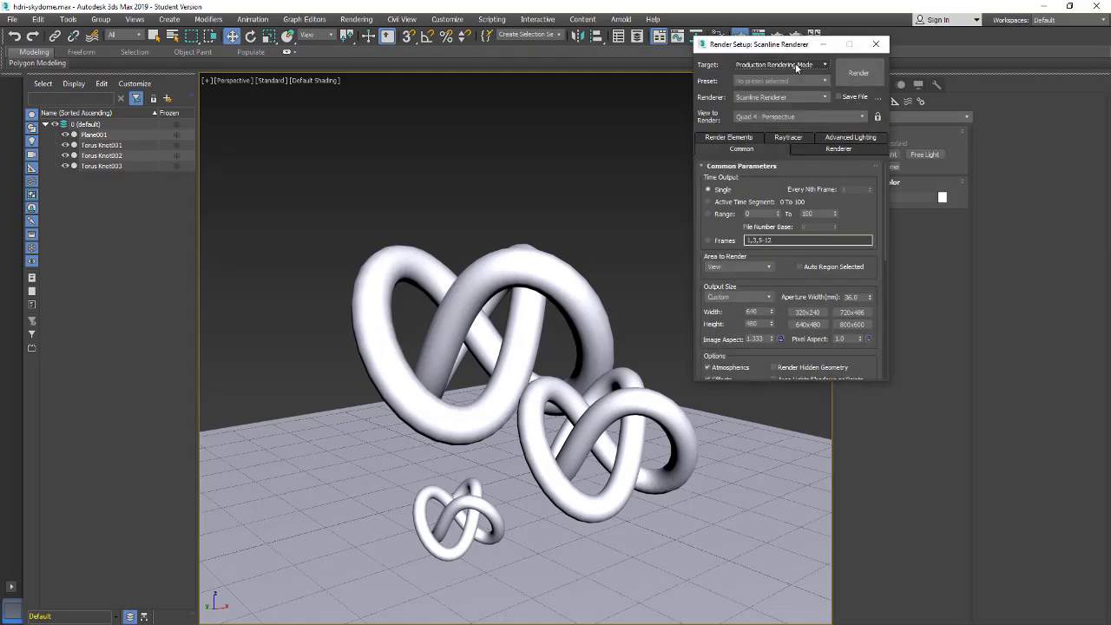
{"action": "left_click", "coordinate": [767, 98]}
{"action": "left_click", "coordinate": [747, 151]}
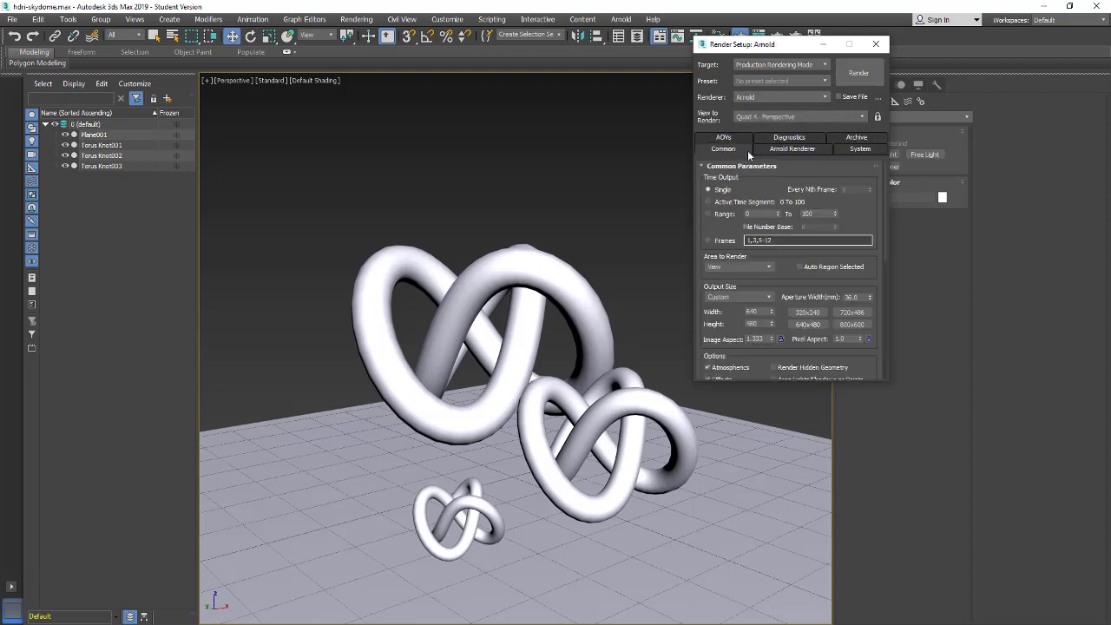
{"action": "left_click", "coordinate": [848, 150]}
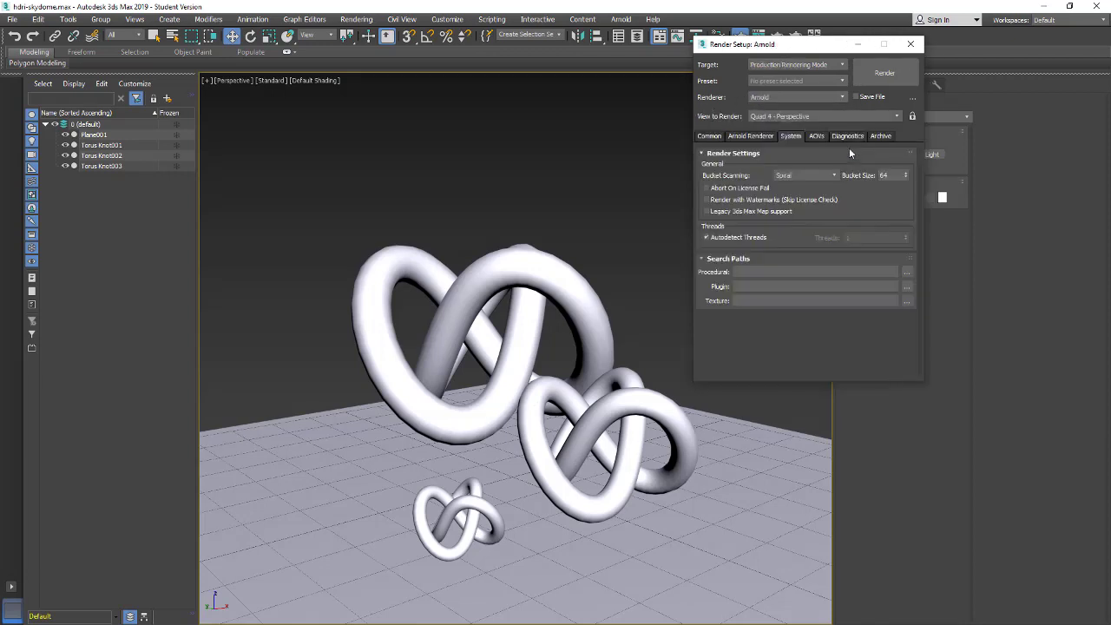
{"action": "left_click", "coordinate": [706, 212]}
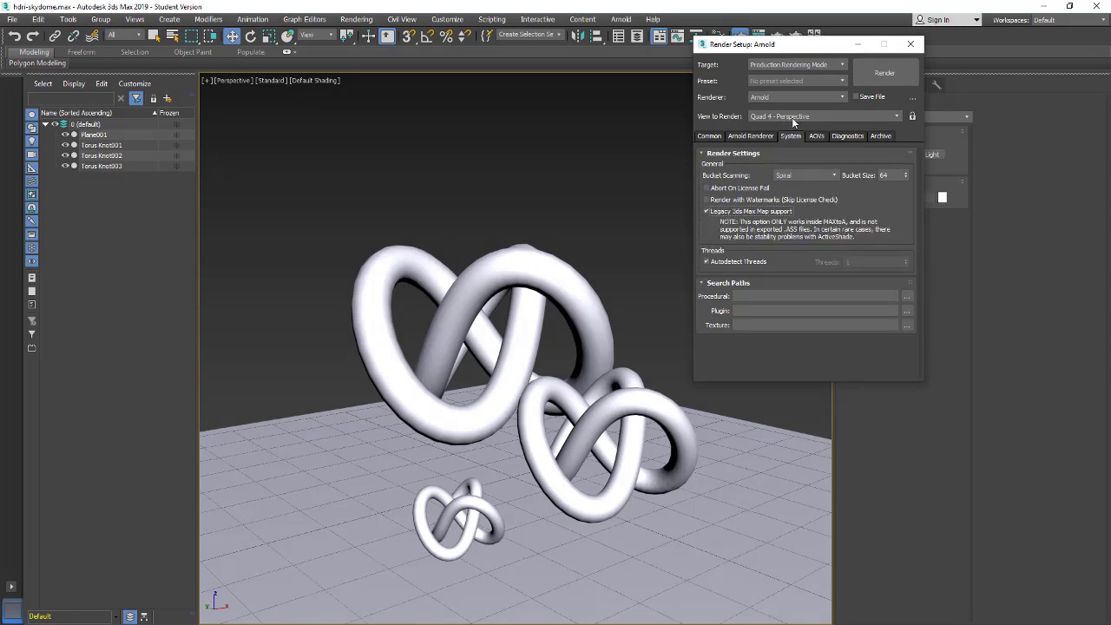
- Switch the render target to ActiveShade Mode, assign Arnold as its renderer, and enable Legacy 3ds Max Map support
{"action": "left_click", "coordinate": [792, 64]}
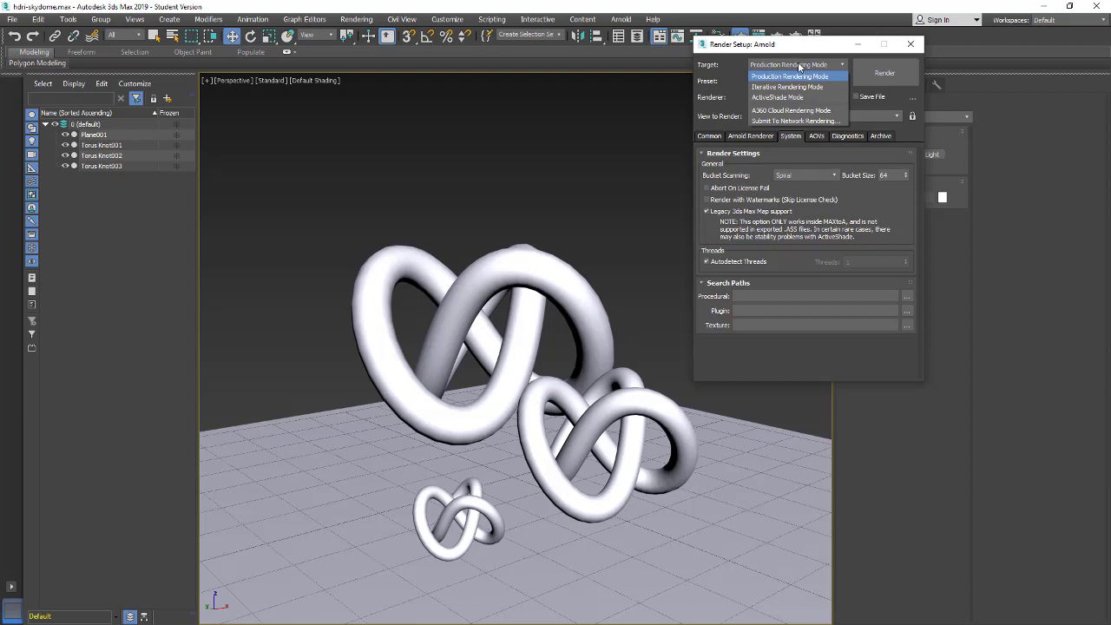
{"action": "left_click", "coordinate": [766, 99]}
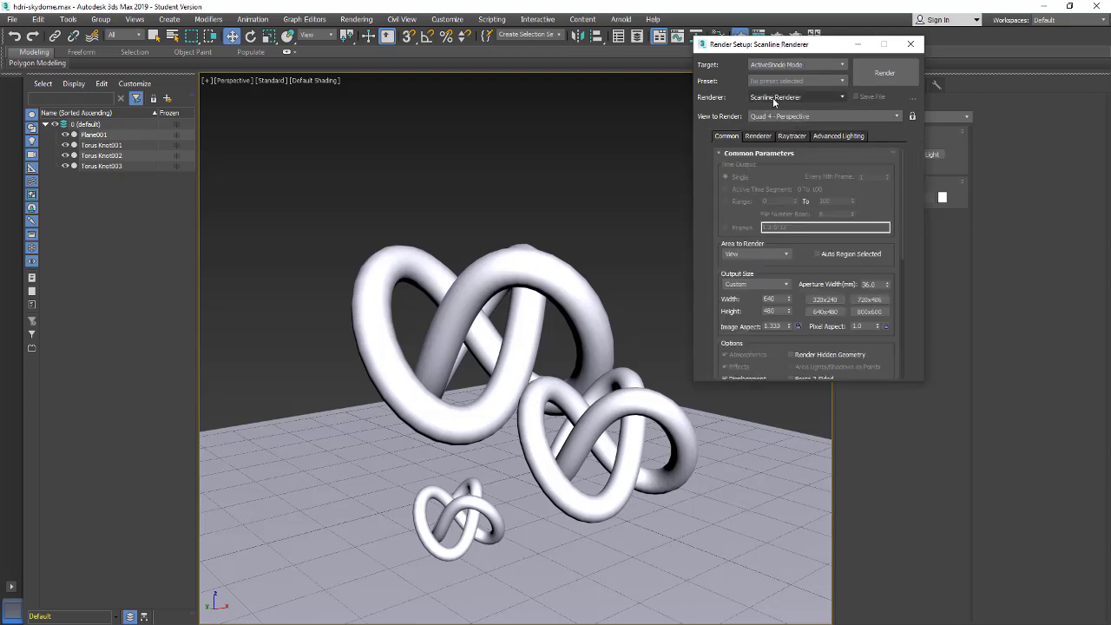
{"action": "left_click", "coordinate": [772, 98]}
{"action": "left_click", "coordinate": [773, 130]}
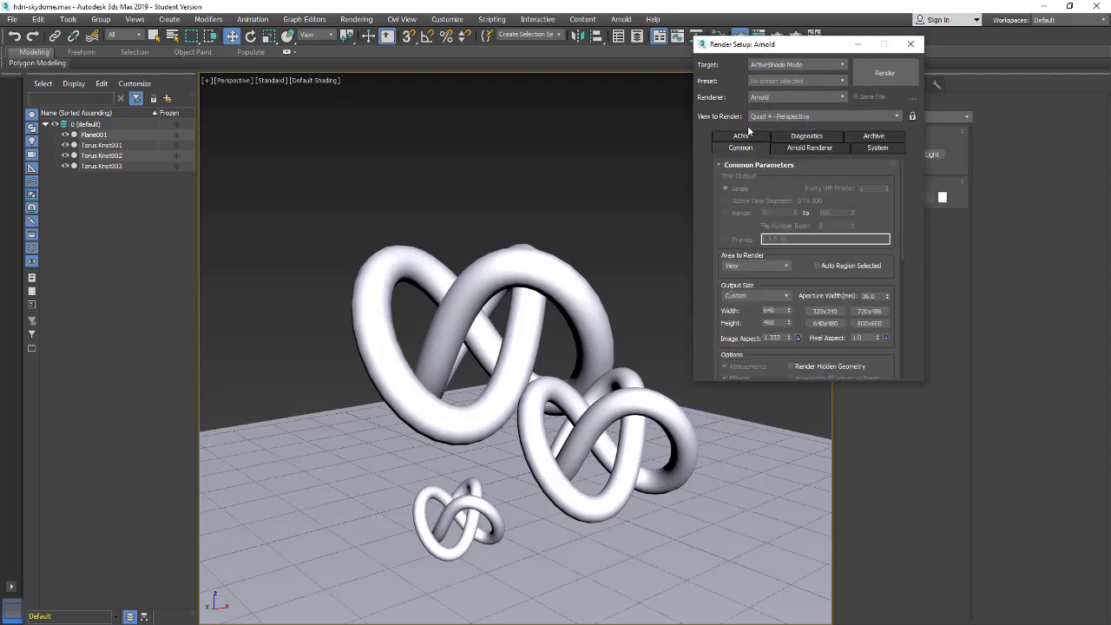
{"action": "left_click", "coordinate": [873, 148]}
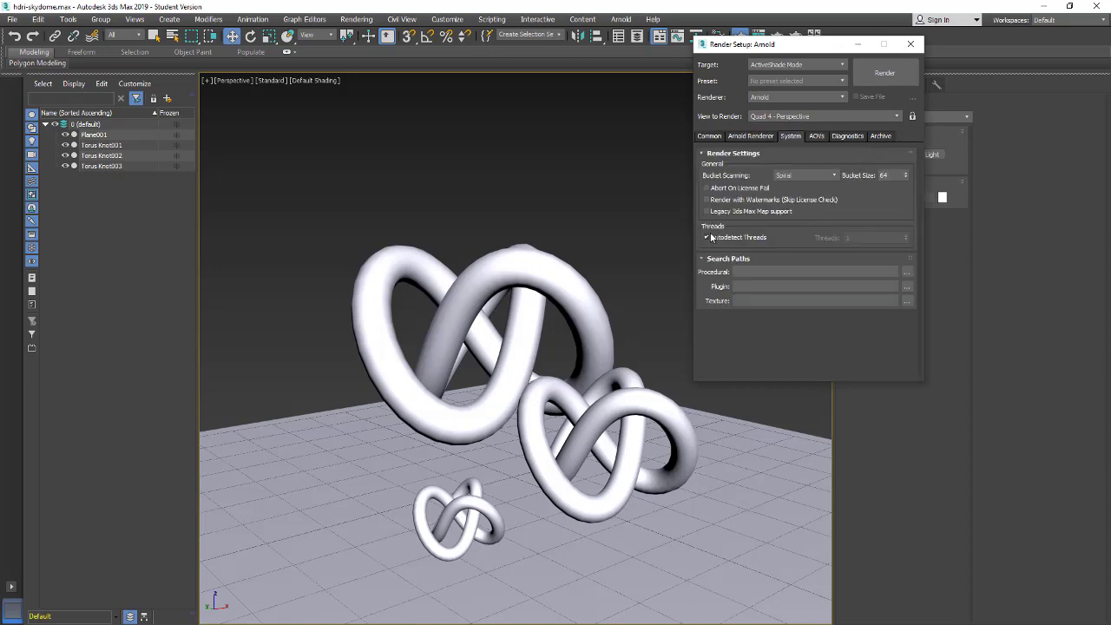
{"action": "mouse_move", "coordinate": [732, 218]}
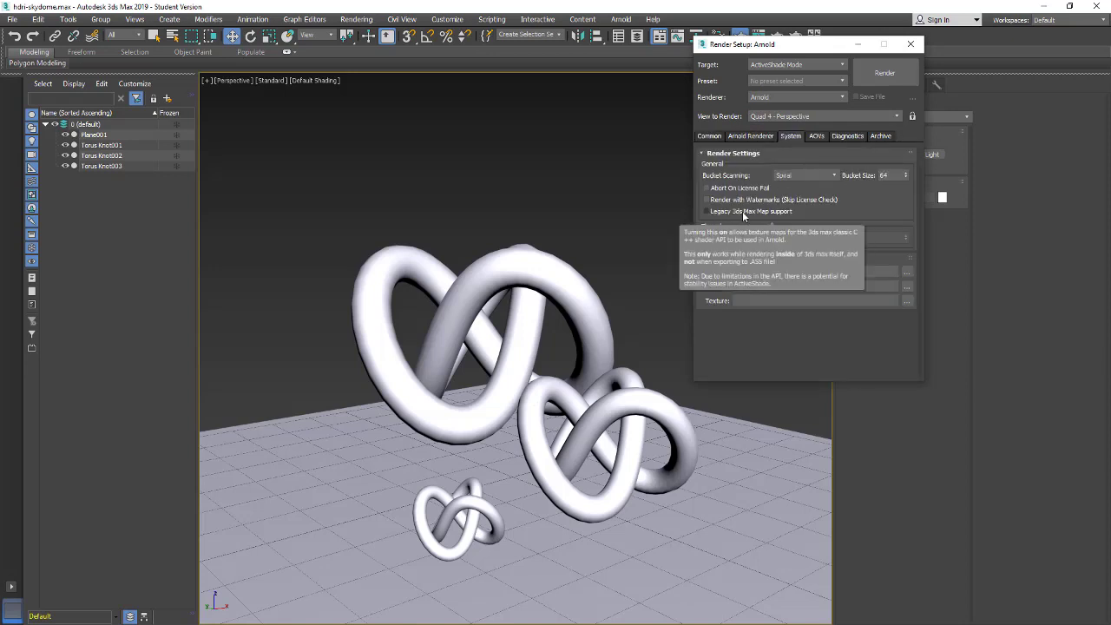
{"action": "left_click", "coordinate": [708, 212]}
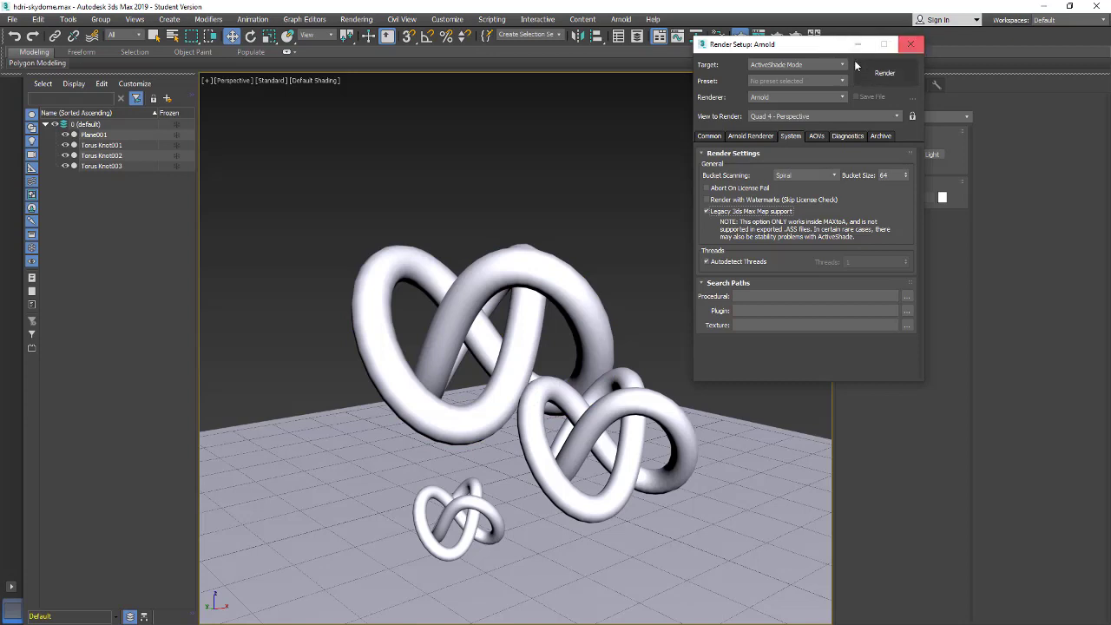
{"action": "left_click", "coordinate": [911, 45]}
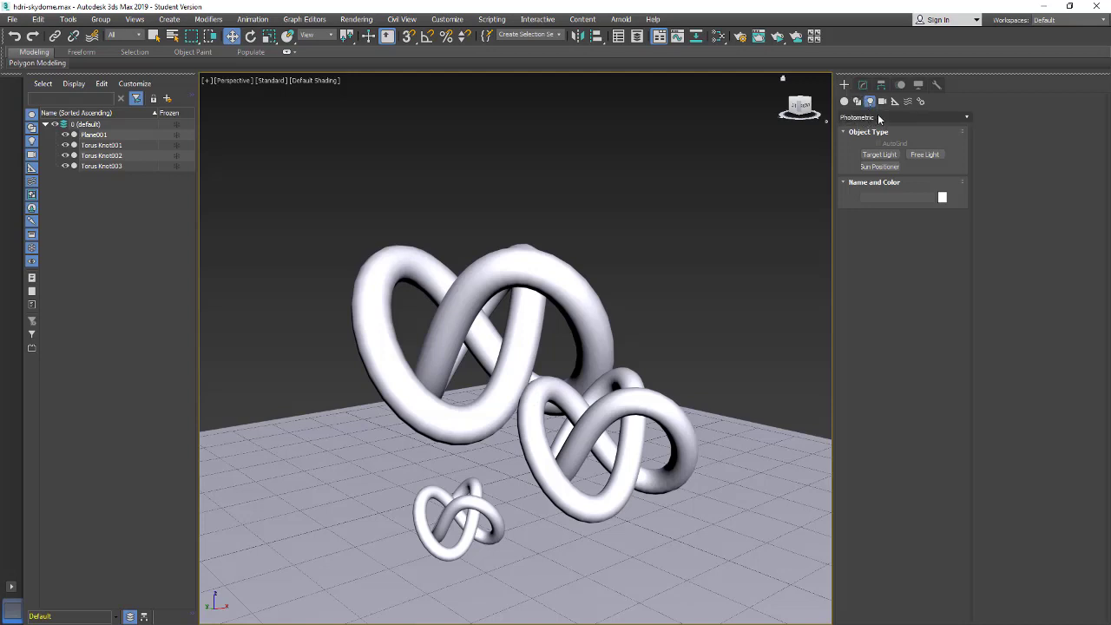
- Set the new Arnold light's type to Skydome and create a physical camera from the current perspective view
{"action": "left_click", "coordinate": [878, 115]}
{"action": "left_click", "coordinate": [855, 148]}
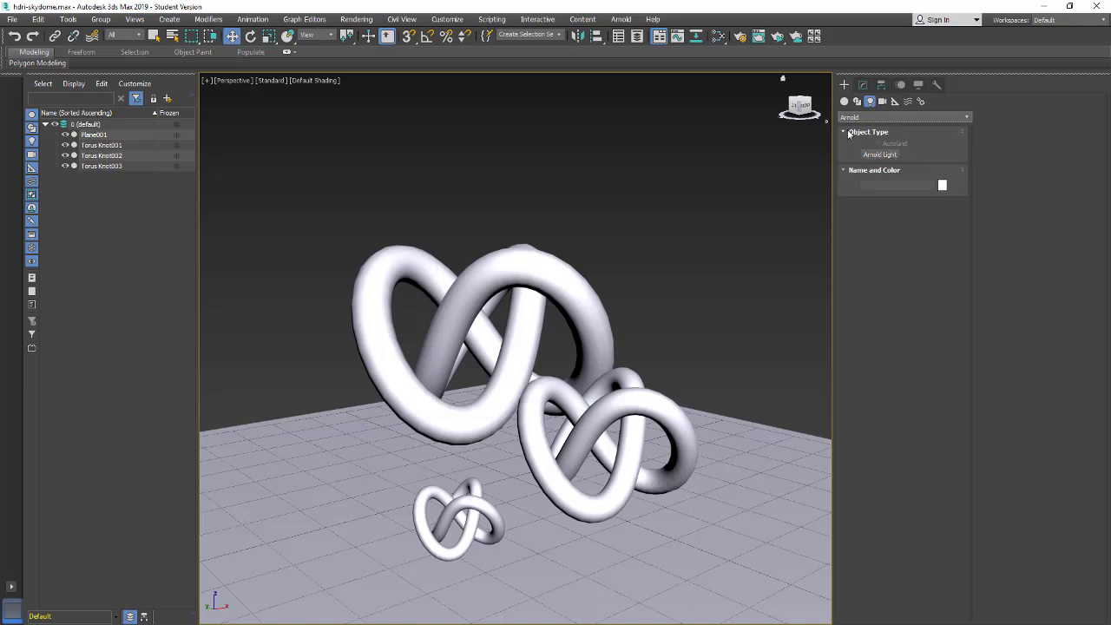
{"action": "left_click", "coordinate": [891, 157]}
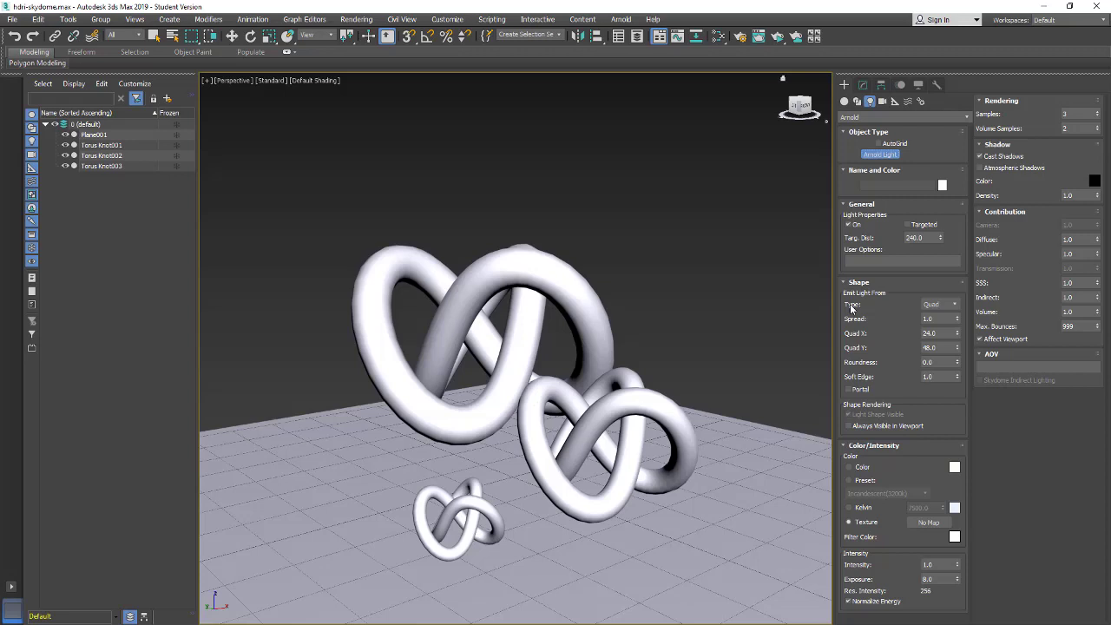
{"action": "left_click", "coordinate": [944, 305]}
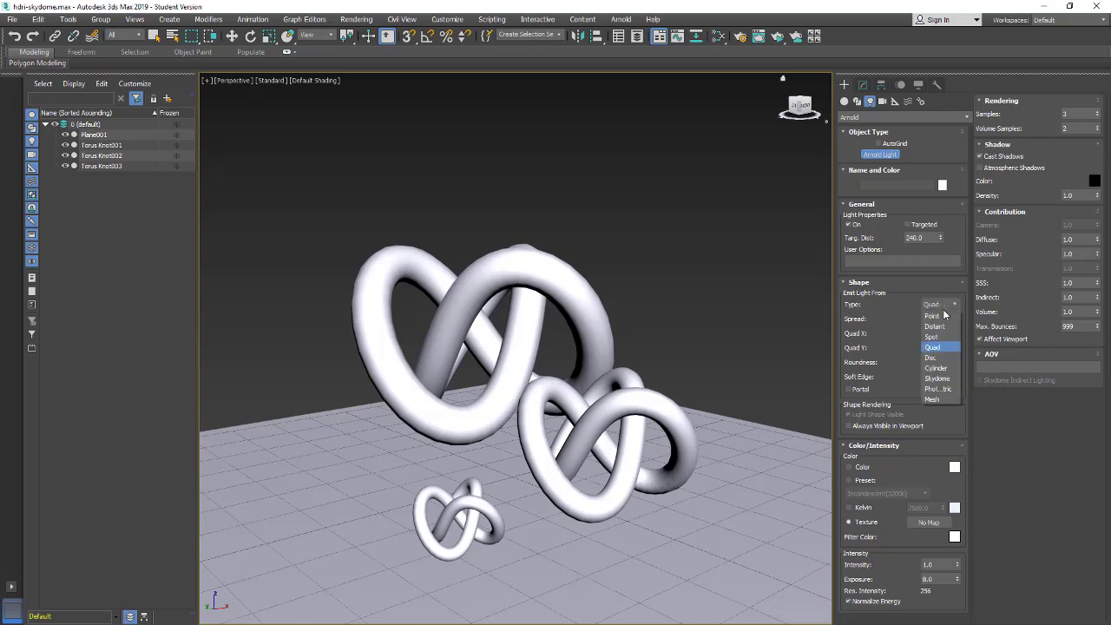
{"action": "left_click", "coordinate": [949, 379]}
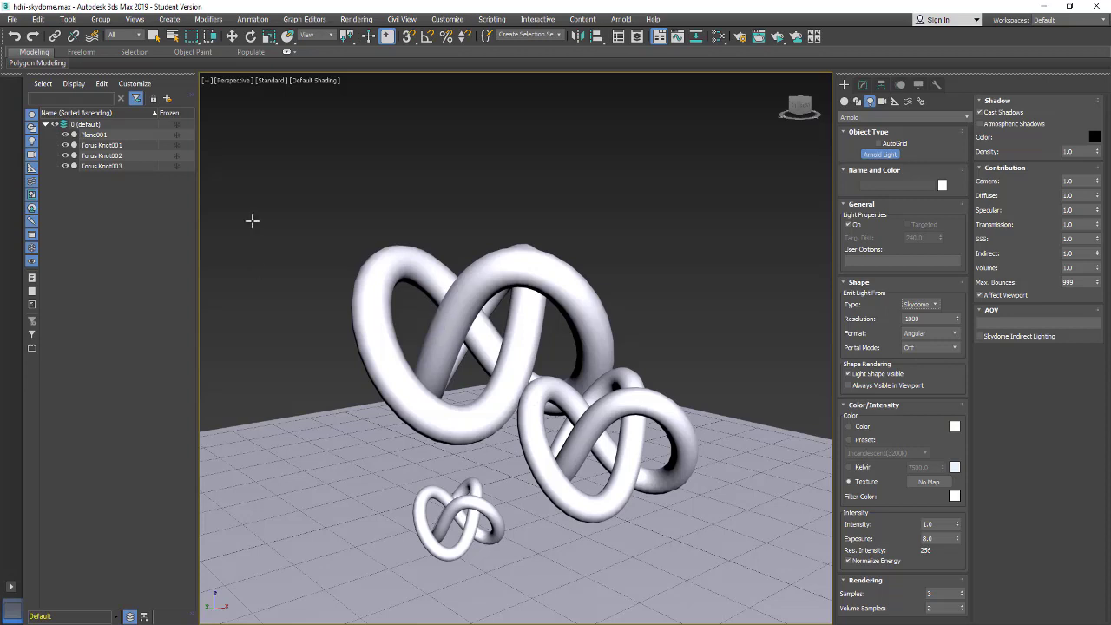
{"action": "key", "text": "ctrl+c"}
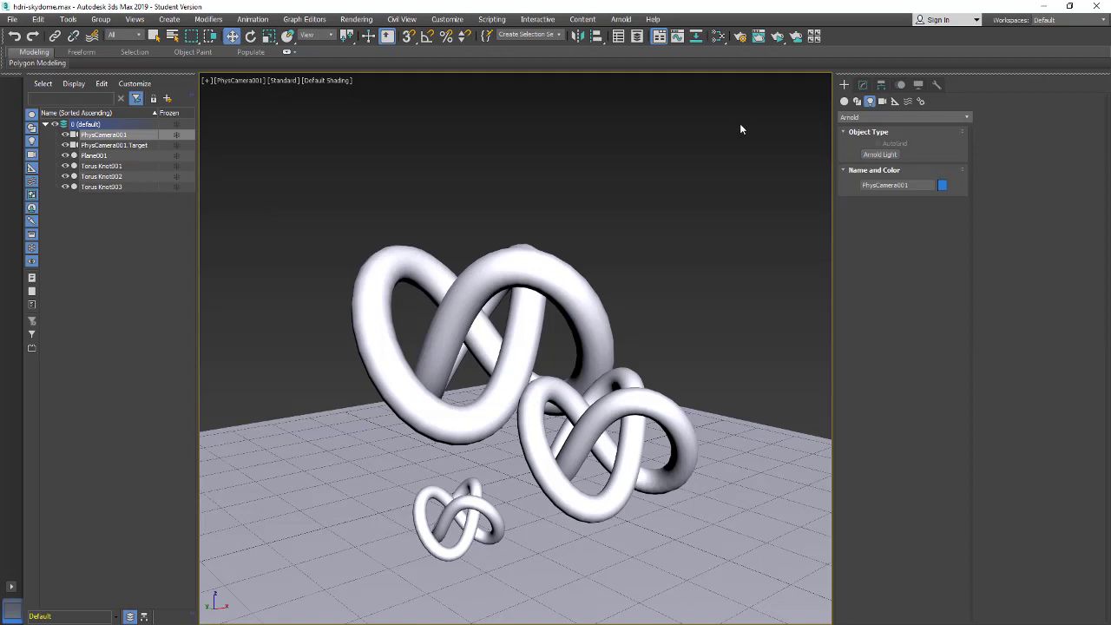
- Place the Arnold skydome light on the floor plane beside the torus knots
{"action": "left_click", "coordinate": [877, 154]}
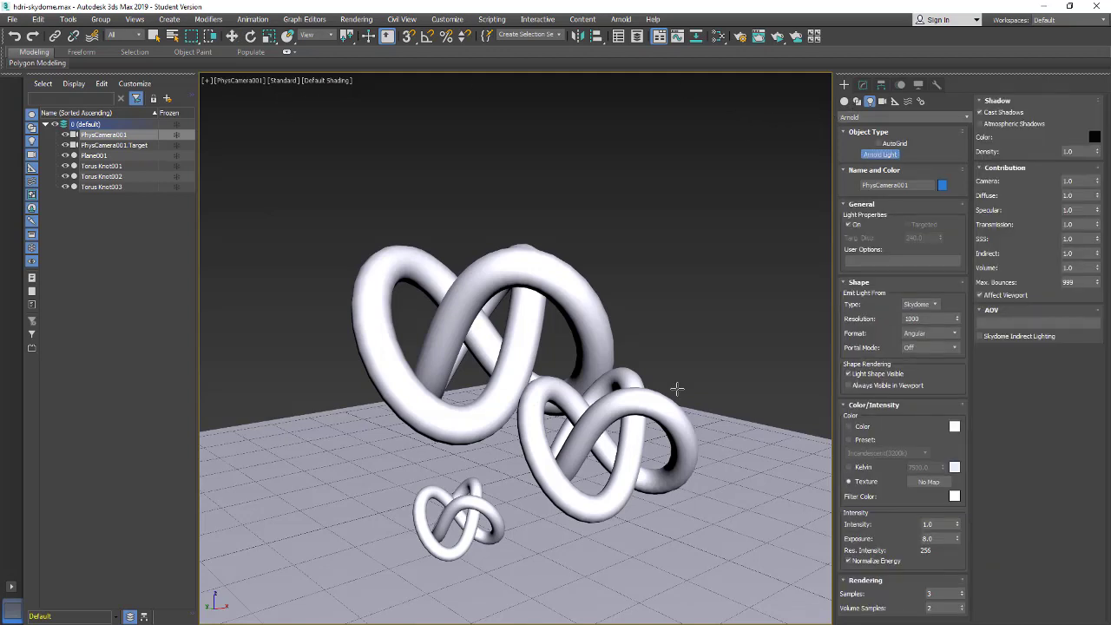
{"action": "left_click", "coordinate": [333, 464]}
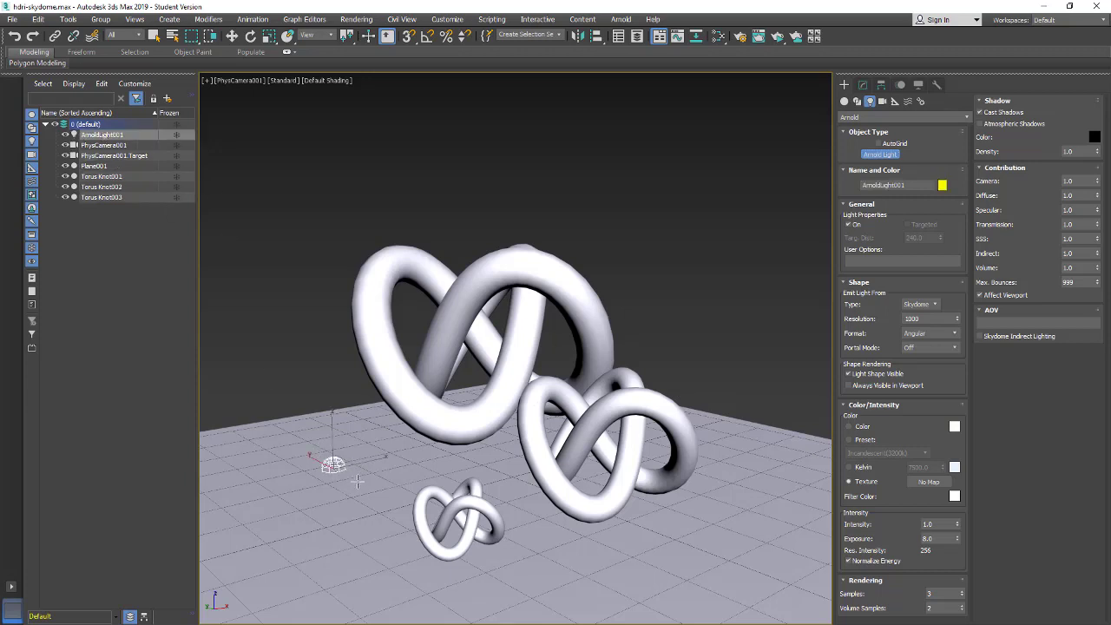
{"action": "key", "text": "w"}
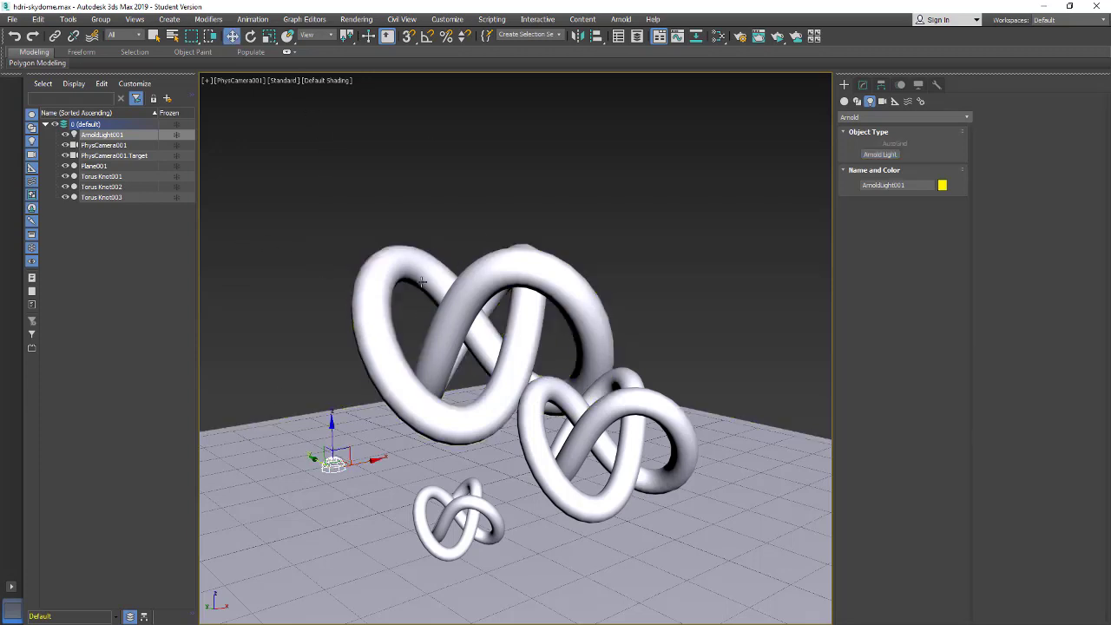
- Start an ActiveShade render of the camera view and set the skydome light's exposure to 4.0
{"action": "left_click", "coordinate": [779, 38]}
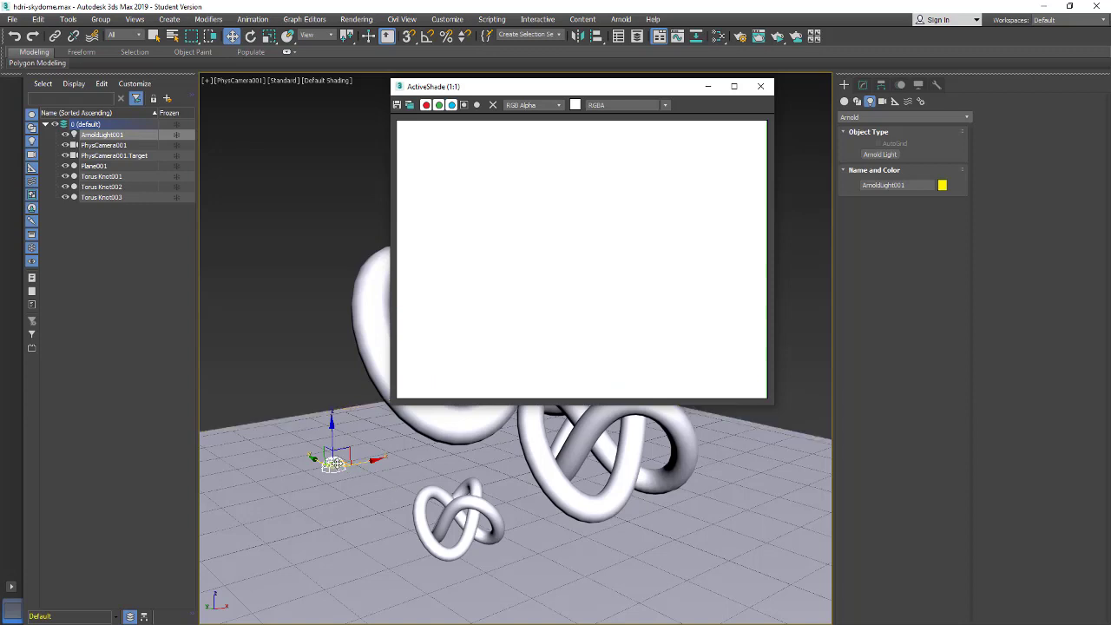
{"action": "left_click", "coordinate": [334, 463]}
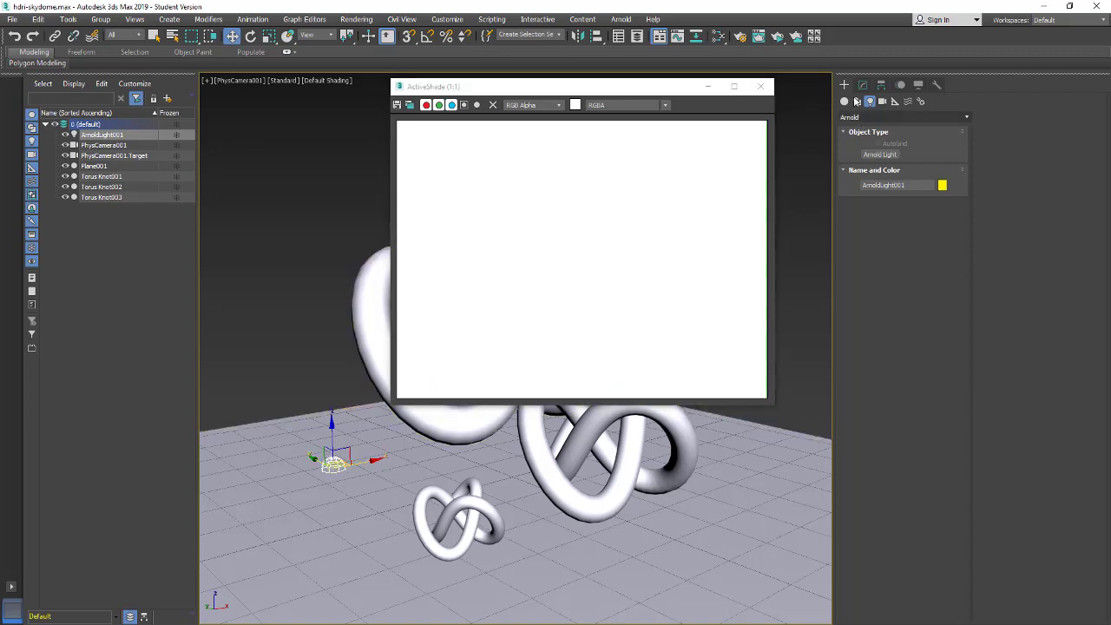
{"action": "left_click", "coordinate": [862, 86]}
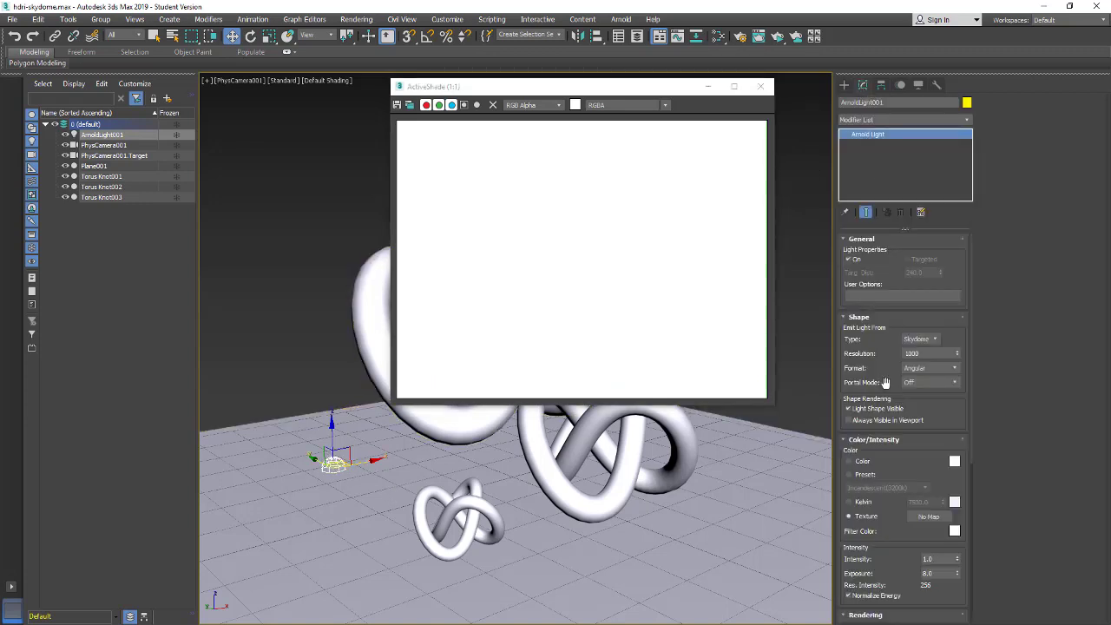
{"action": "left_click_drag", "start_coordinate": [885, 379], "coordinate": [884, 271]}
{"action": "scroll", "coordinate": [863, 490], "scroll_direction": "down", "scroll_amount": 2}
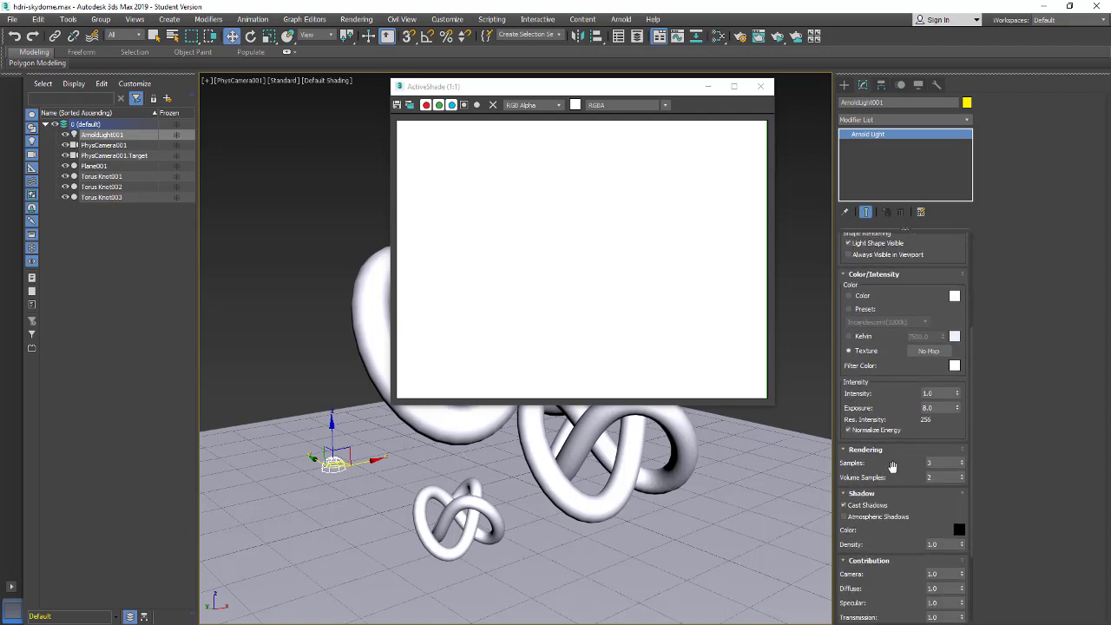
{"action": "scroll", "coordinate": [893, 467], "scroll_direction": "down", "scroll_amount": 2}
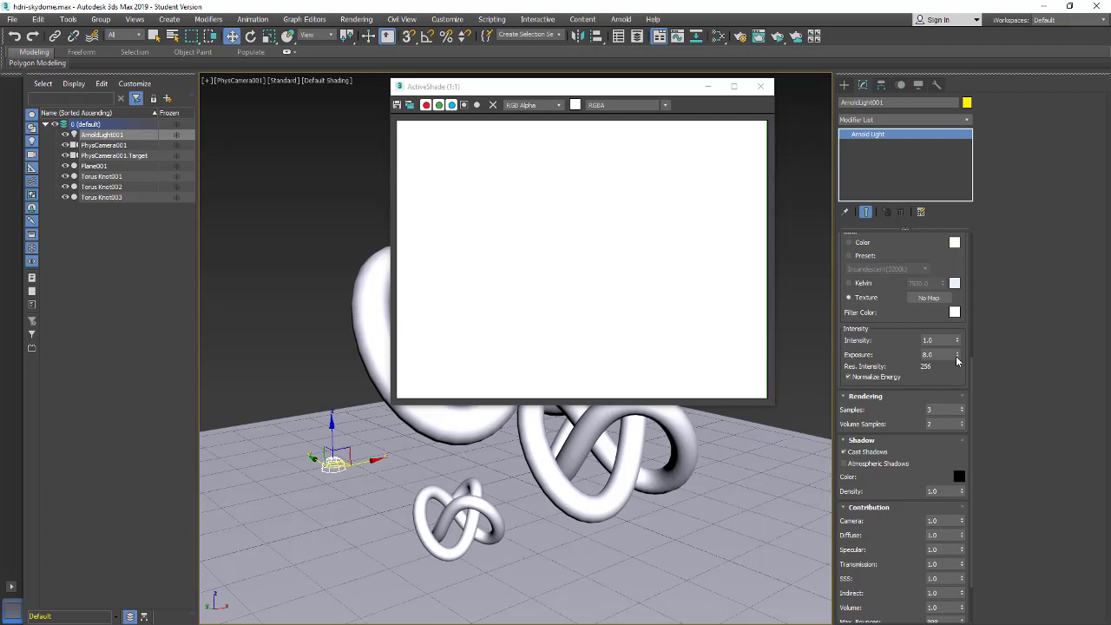
{"action": "double_click", "coordinate": [929, 355]}
{"action": "key", "text": "Return"}
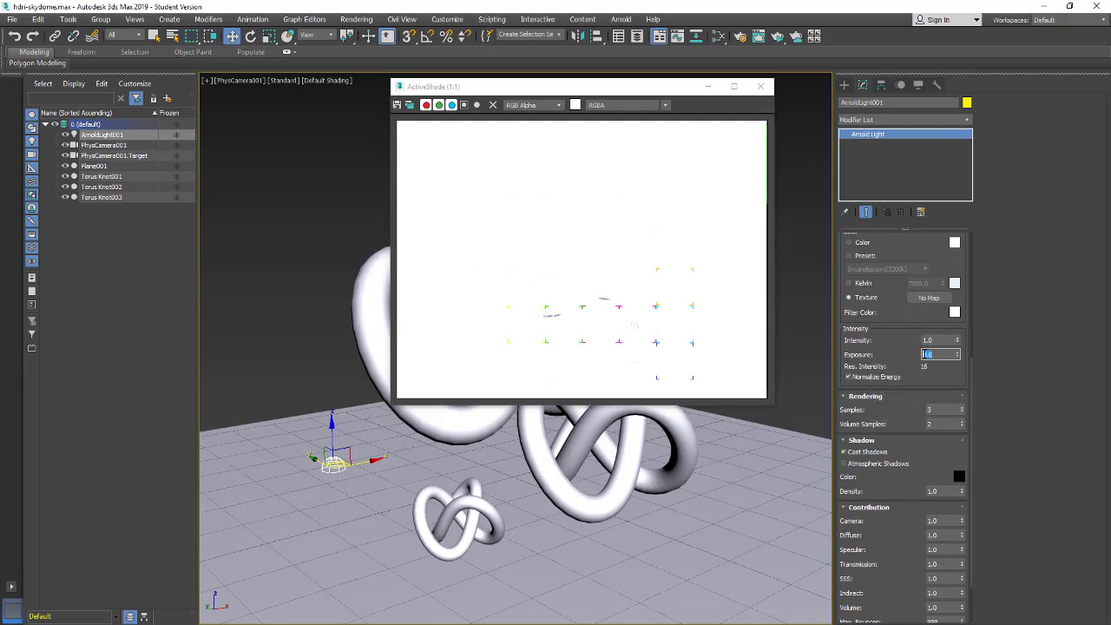
- Try several intensity values on the skydome light and settle on 0.05
{"action": "double_click", "coordinate": [936, 340]}
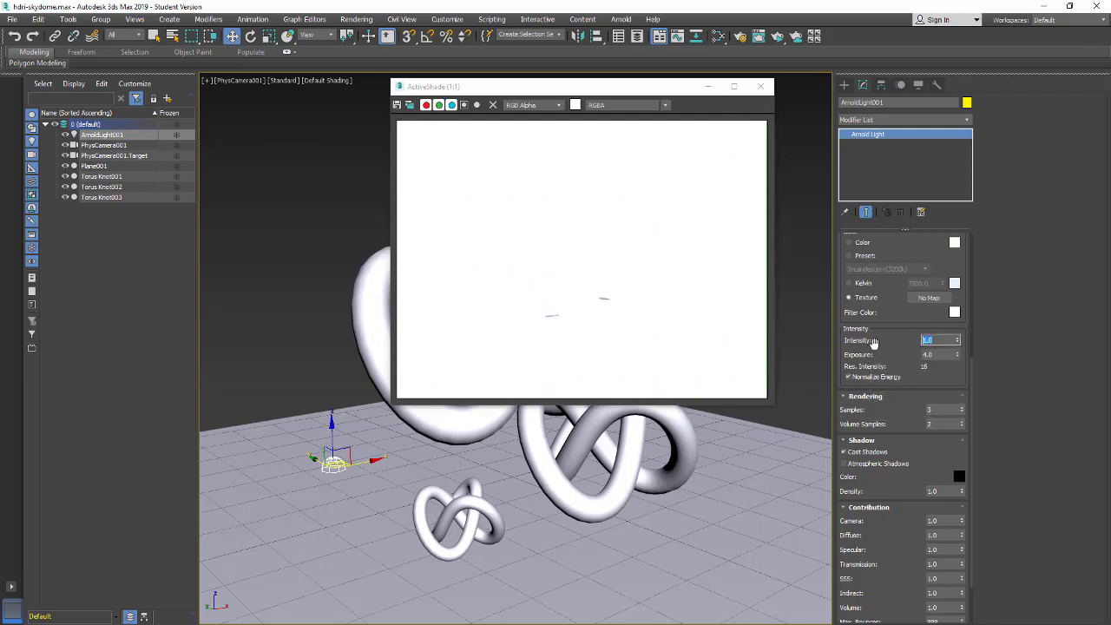
{"action": "type", "text": "0.5"}
{"action": "key", "text": "Return"}
{"action": "left_click_drag", "start_coordinate": [958, 343], "coordinate": [962, 368]}
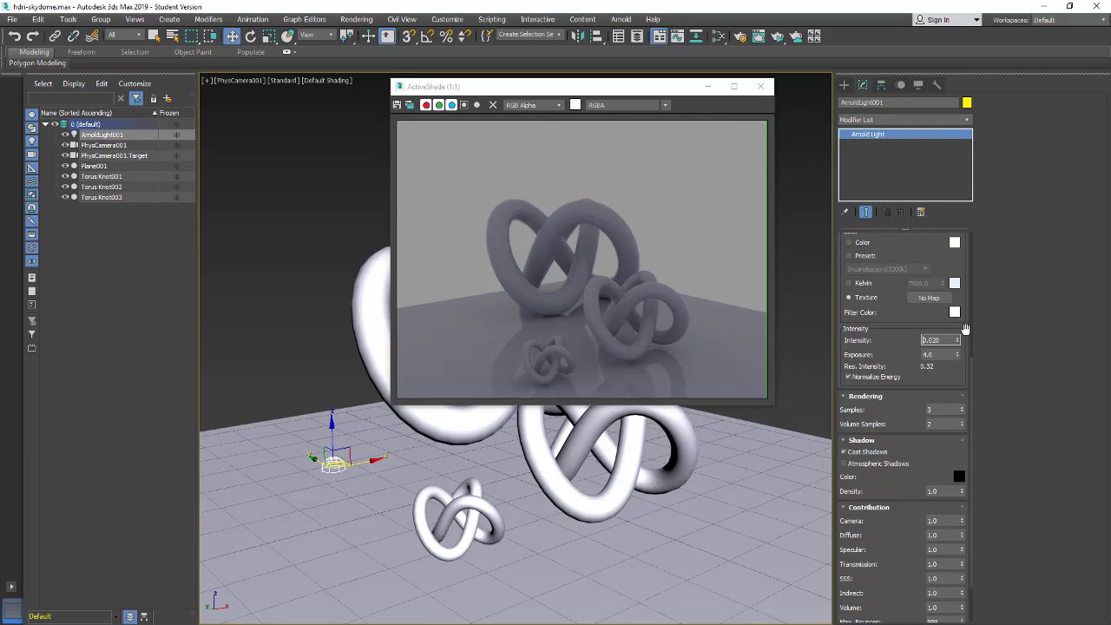
{"action": "left_click_drag", "start_coordinate": [958, 344], "coordinate": [959, 332]}
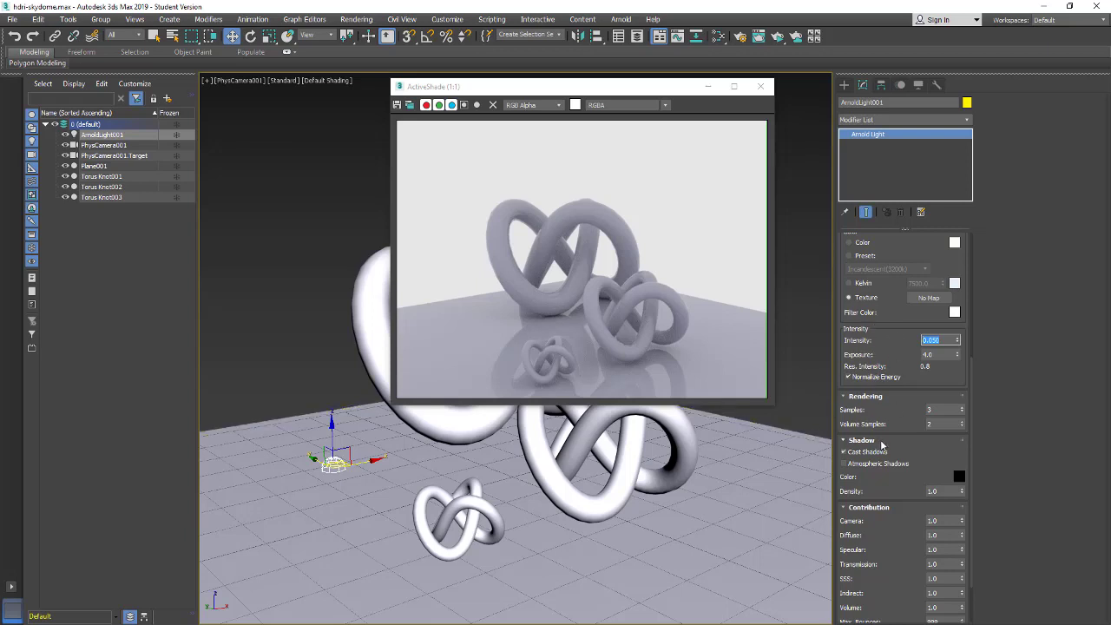
- Set the skydome light's samples to 1 and toggle Cast Shadows off and back on
{"action": "left_click", "coordinate": [934, 411]}
{"action": "left_click", "coordinate": [845, 452]}
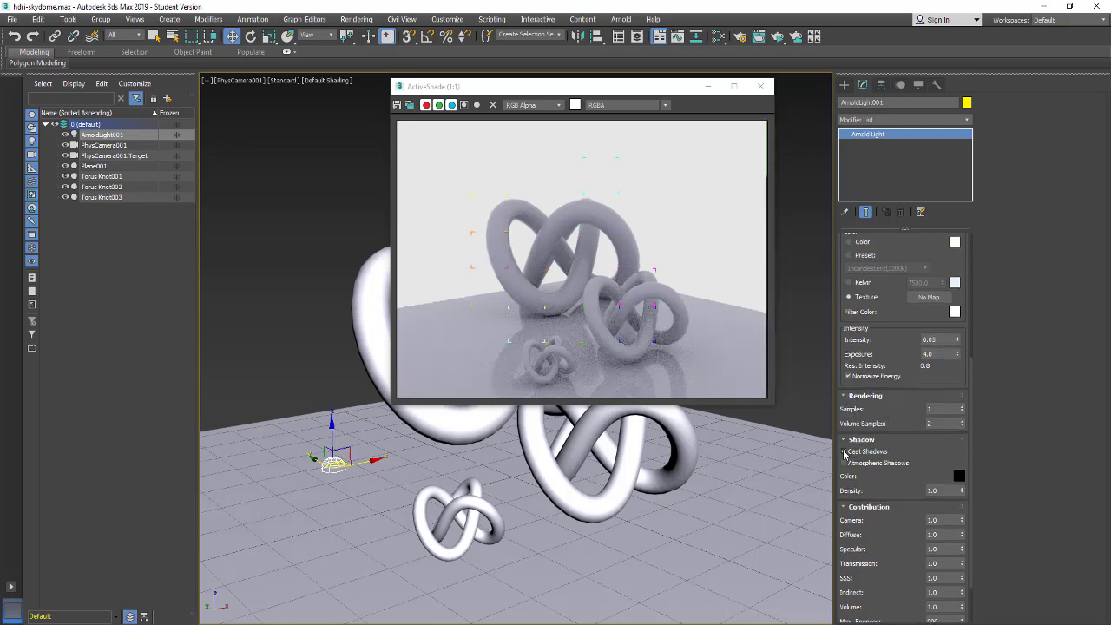
{"action": "left_click", "coordinate": [845, 452]}
- Try turning off Light Shape Visible for the skydome light and turn it back on
{"action": "left_click_drag", "start_coordinate": [852, 333], "coordinate": [857, 537]}
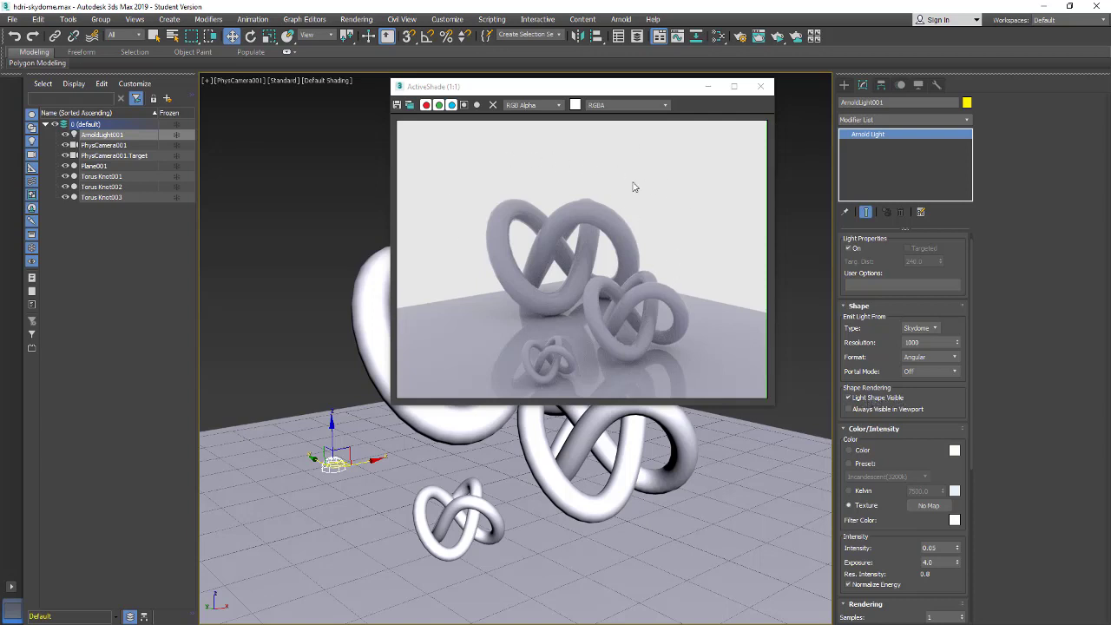
{"action": "left_click", "coordinate": [849, 398]}
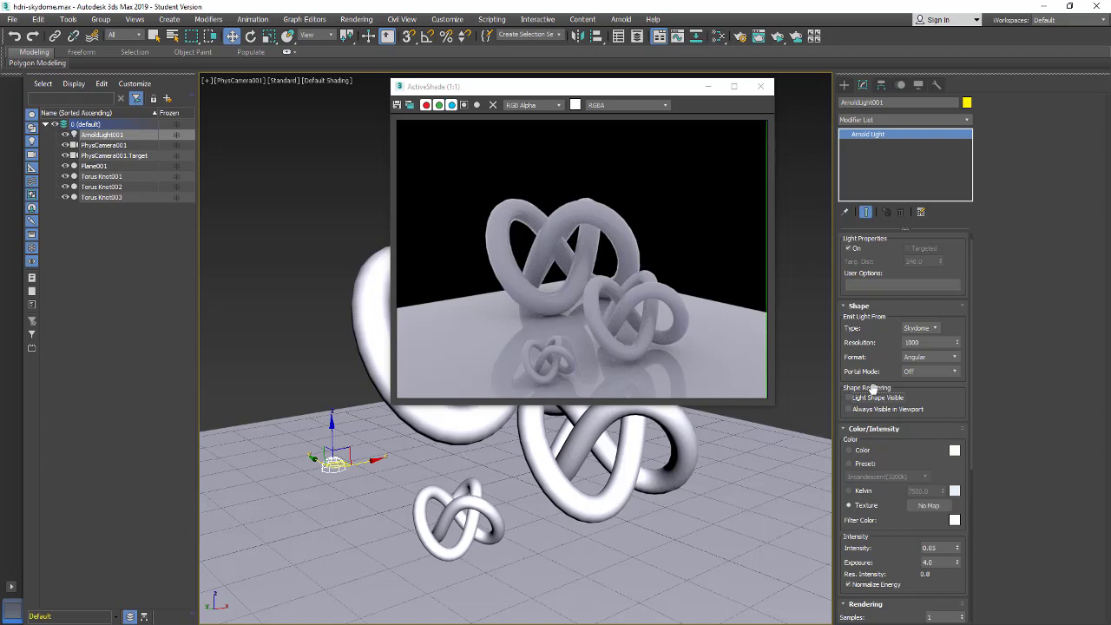
{"action": "left_click_drag", "start_coordinate": [847, 413], "coordinate": [843, 318]}
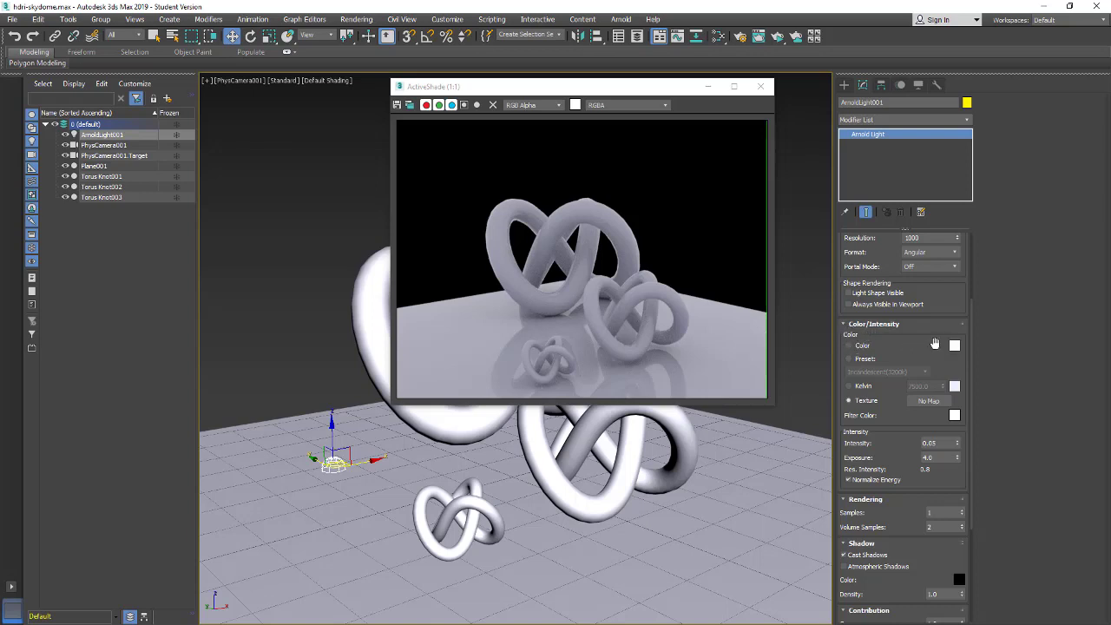
{"action": "left_click", "coordinate": [849, 293]}
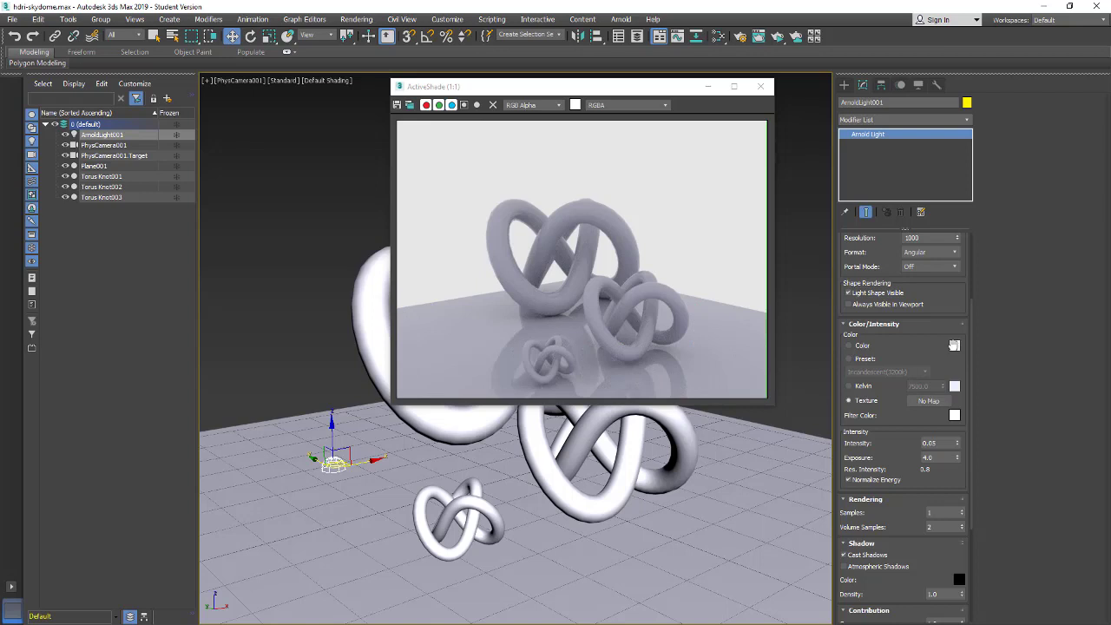
- Switch the skydome light to a solid color, try a pale green, and cancel the color change
{"action": "left_click", "coordinate": [849, 345]}
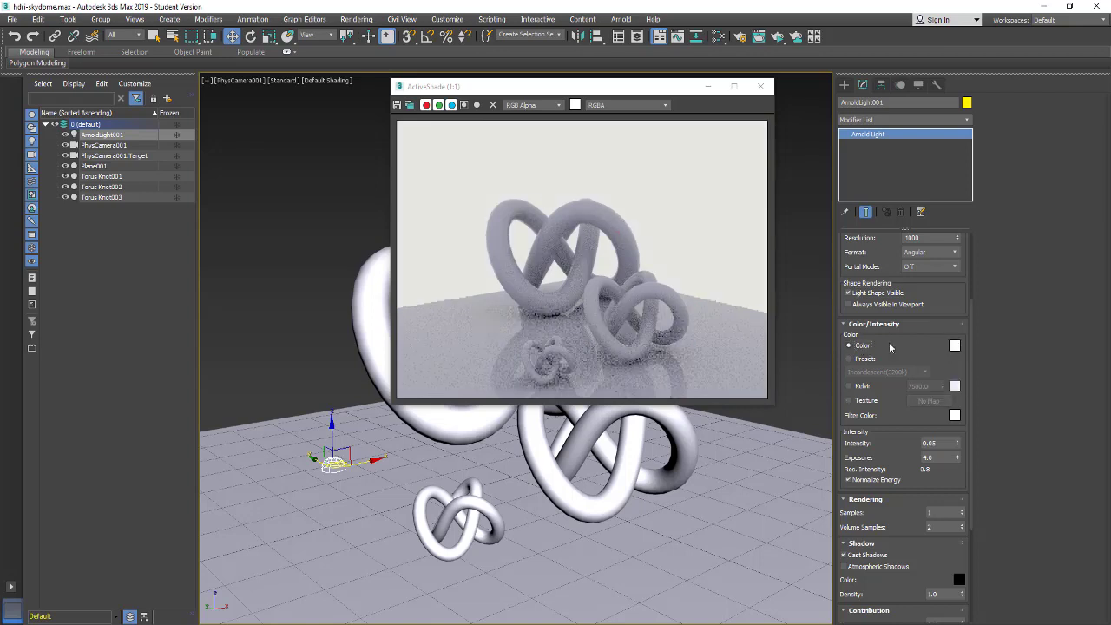
{"action": "left_click", "coordinate": [955, 345]}
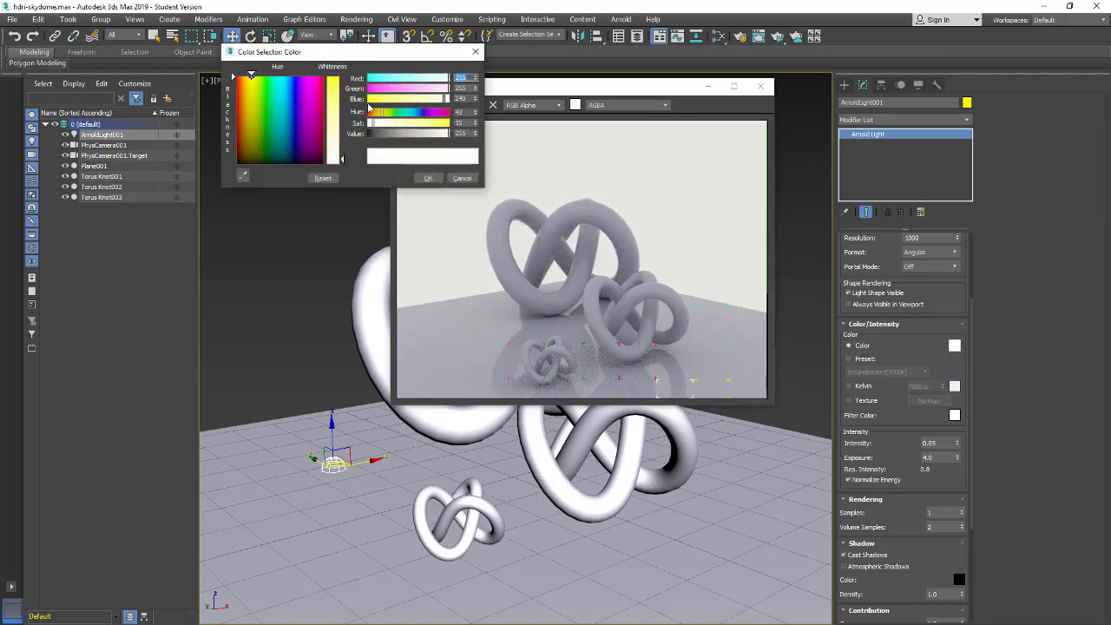
{"action": "left_click_drag", "start_coordinate": [415, 126], "coordinate": [432, 101]}
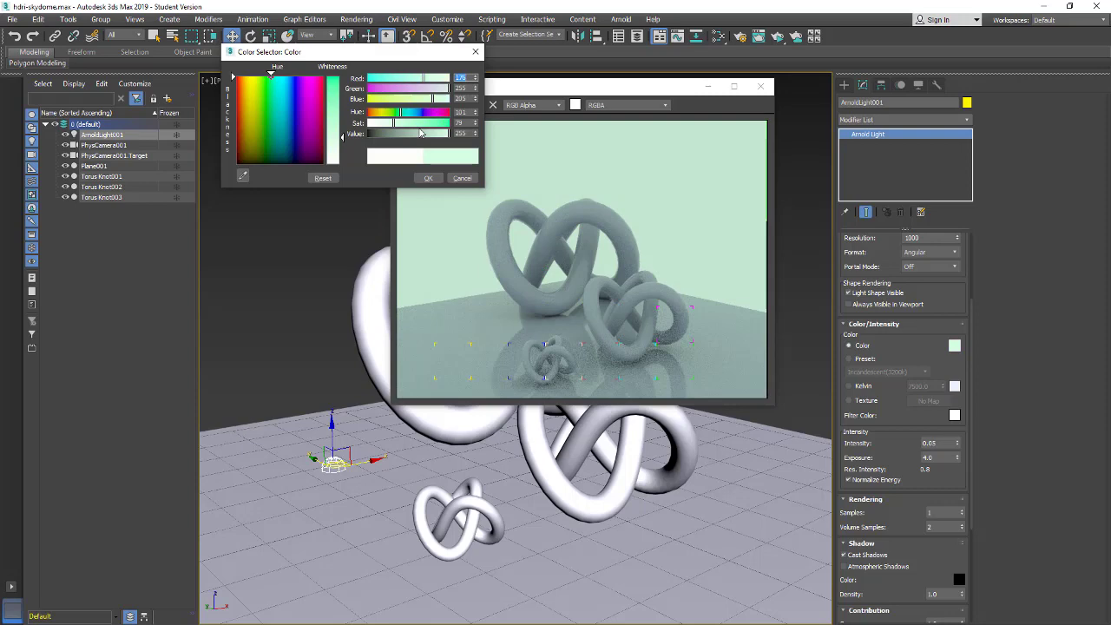
{"action": "left_click", "coordinate": [462, 178]}
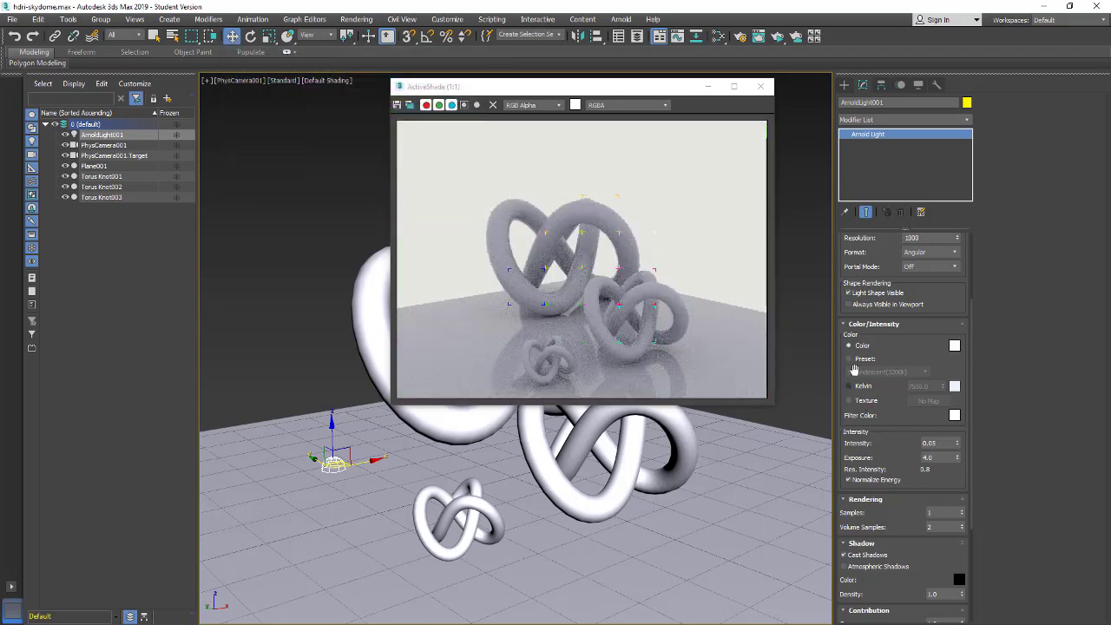
- Switch the skydome light's color source to Preset and choose Daylight (6500k)
{"action": "left_click", "coordinate": [850, 359]}
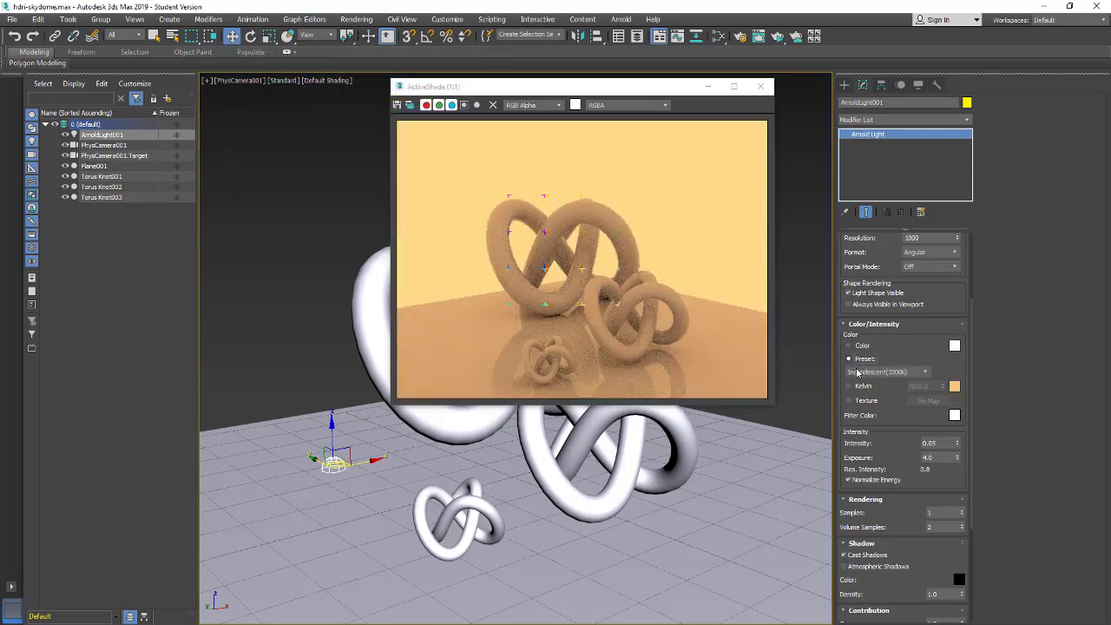
{"action": "left_click", "coordinate": [925, 373]}
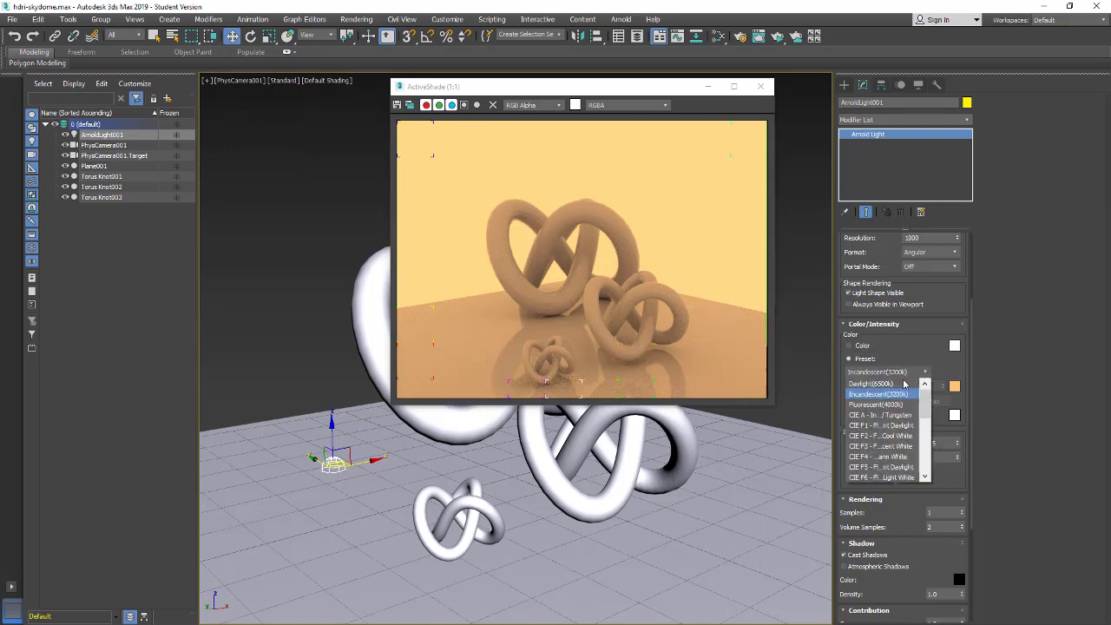
{"action": "left_click", "coordinate": [874, 386]}
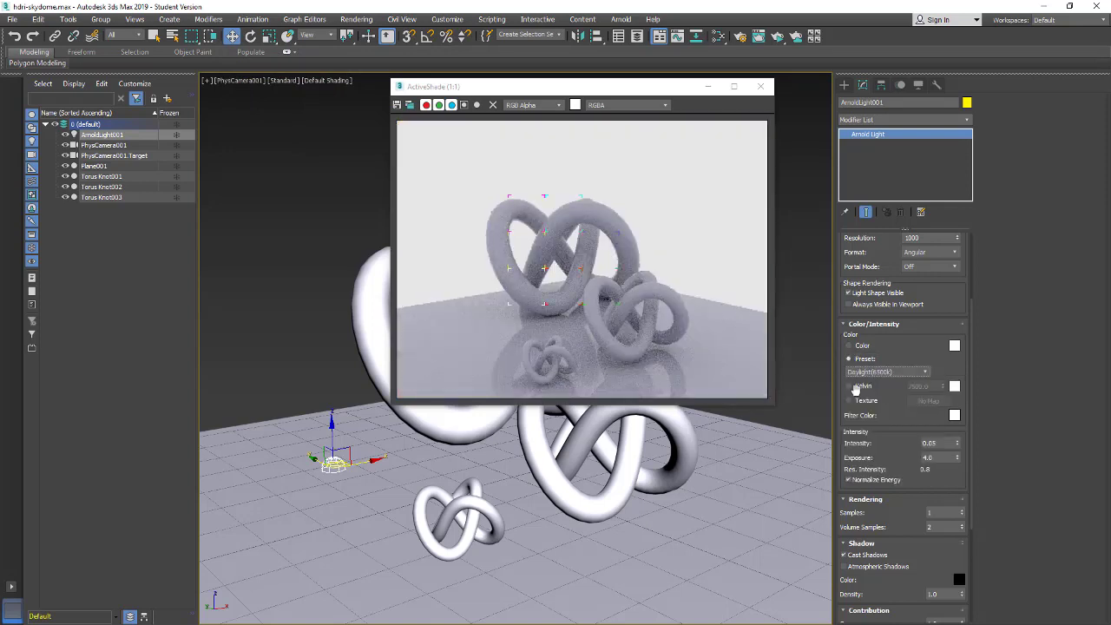
- Drive the skydome light's color by Kelvin temperature, trying 7500, 6500 and 5500
{"action": "left_click", "coordinate": [851, 387]}
{"action": "type", "text": "7500"}
{"action": "key", "text": "Return"}
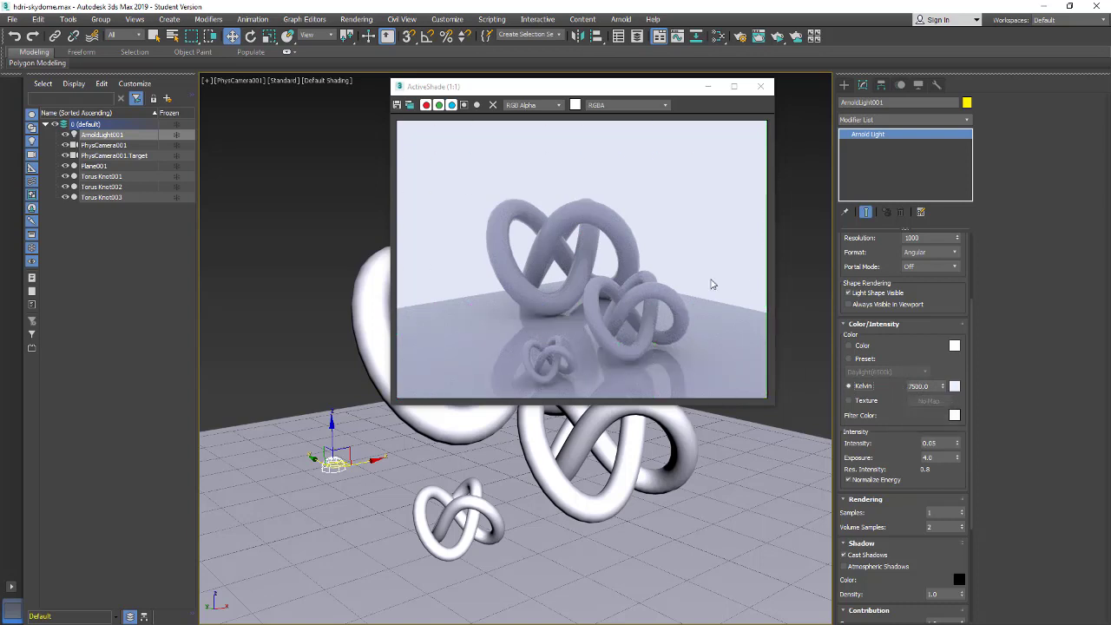
{"action": "double_click", "coordinate": [931, 387]}
{"action": "type", "text": "6500"}
{"action": "key", "text": "Return"}
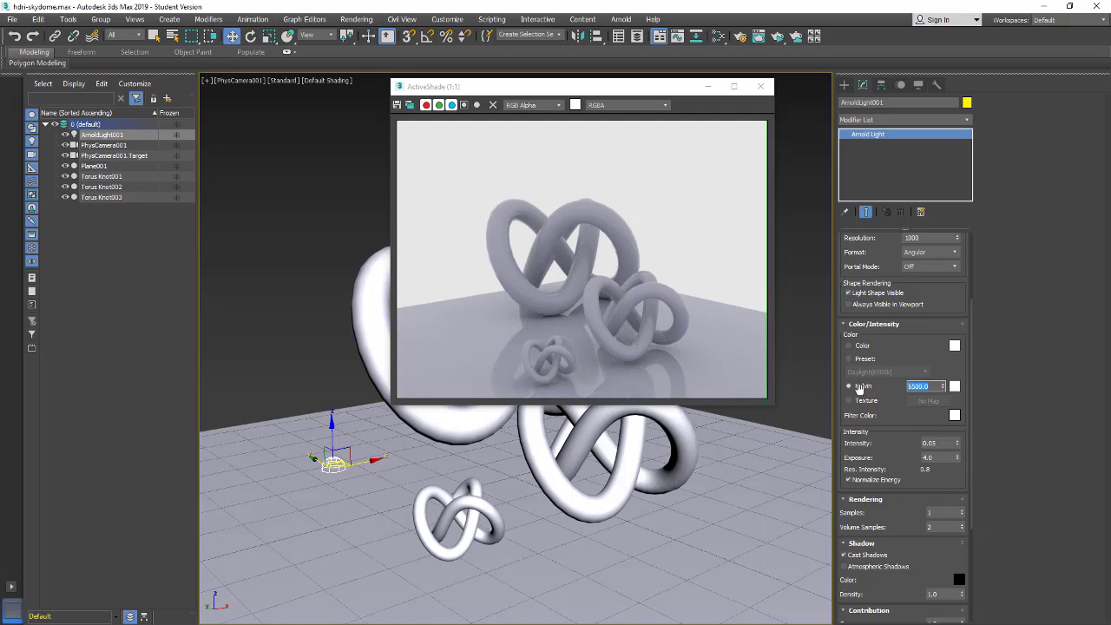
{"action": "type", "text": "55"}
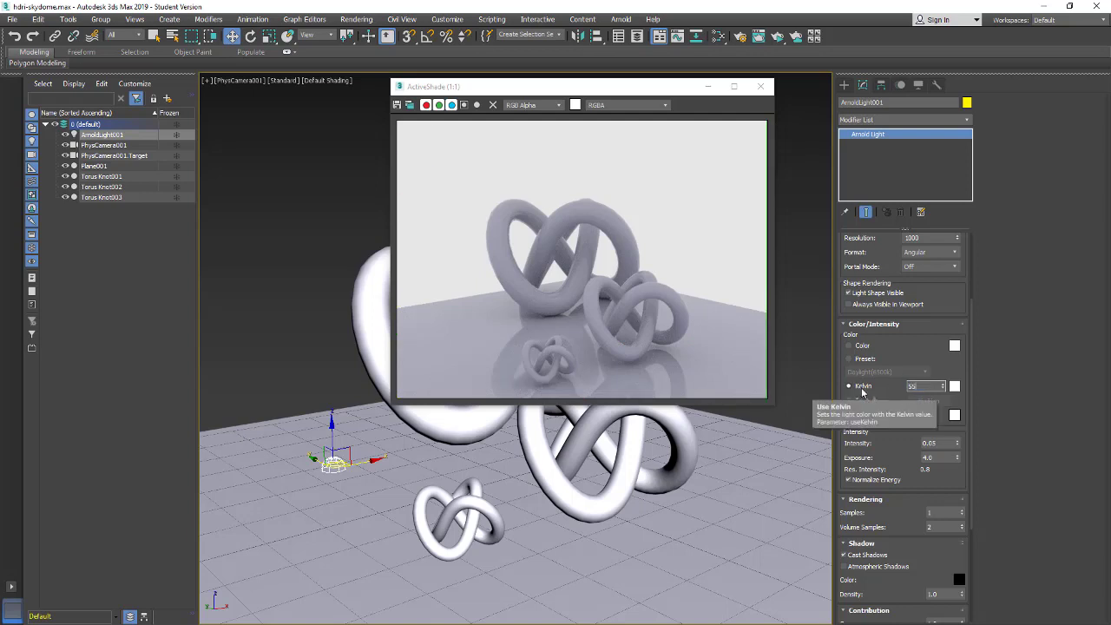
{"action": "type", "text": "00"}
{"action": "key", "text": "Return"}
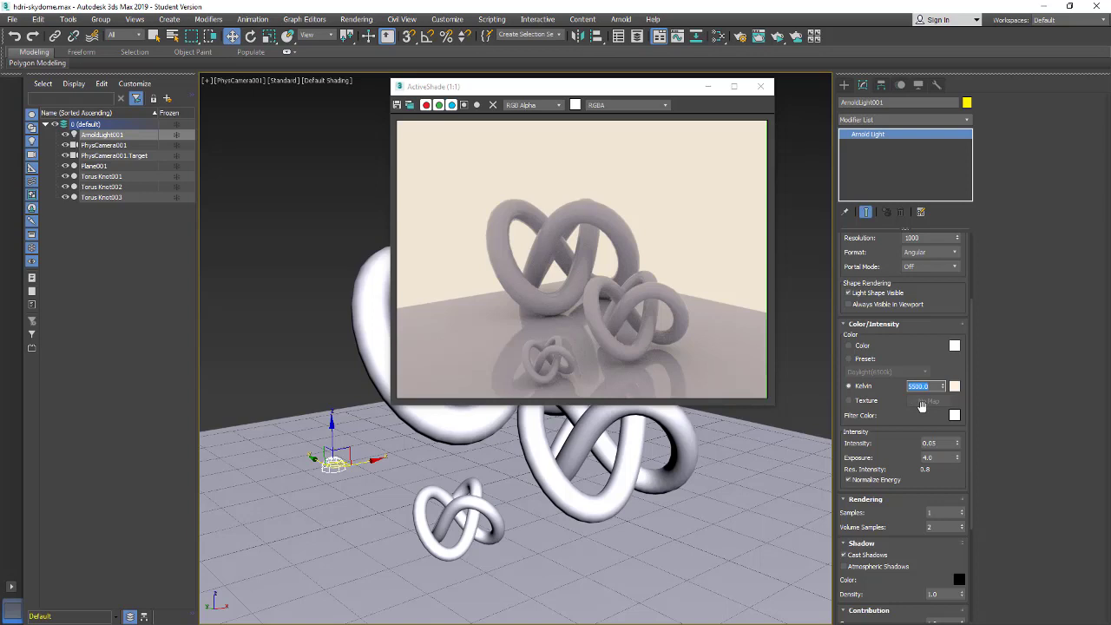
- Set the skydome light's color source to Texture and load the bitmap dirt_bike_track_01_2k with the default HDRI load settings
{"action": "left_click", "coordinate": [850, 401]}
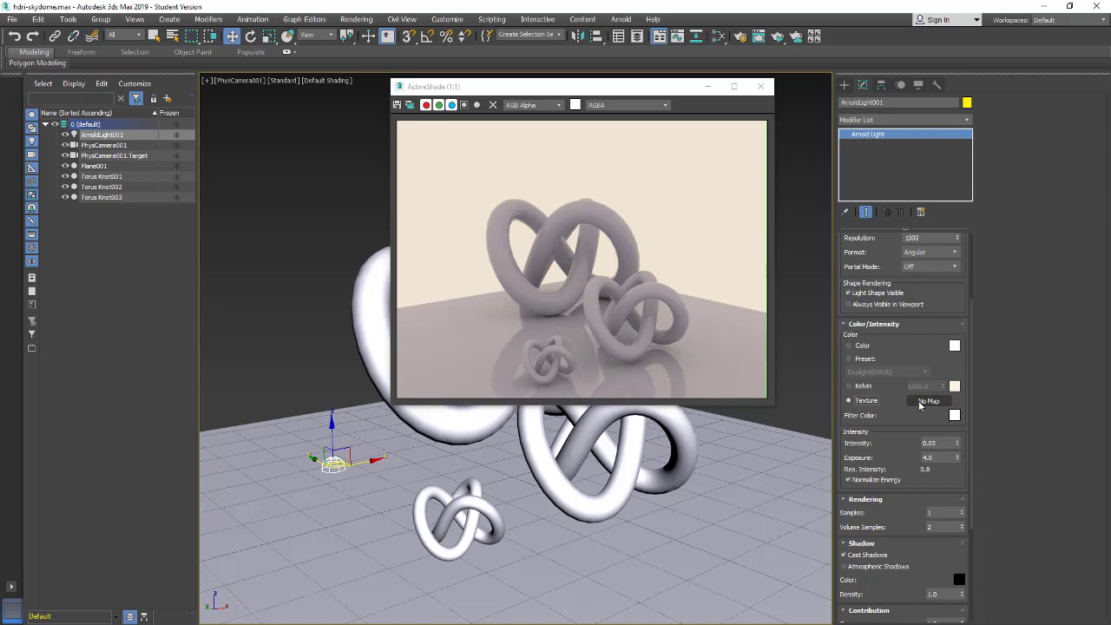
{"action": "left_click", "coordinate": [920, 403]}
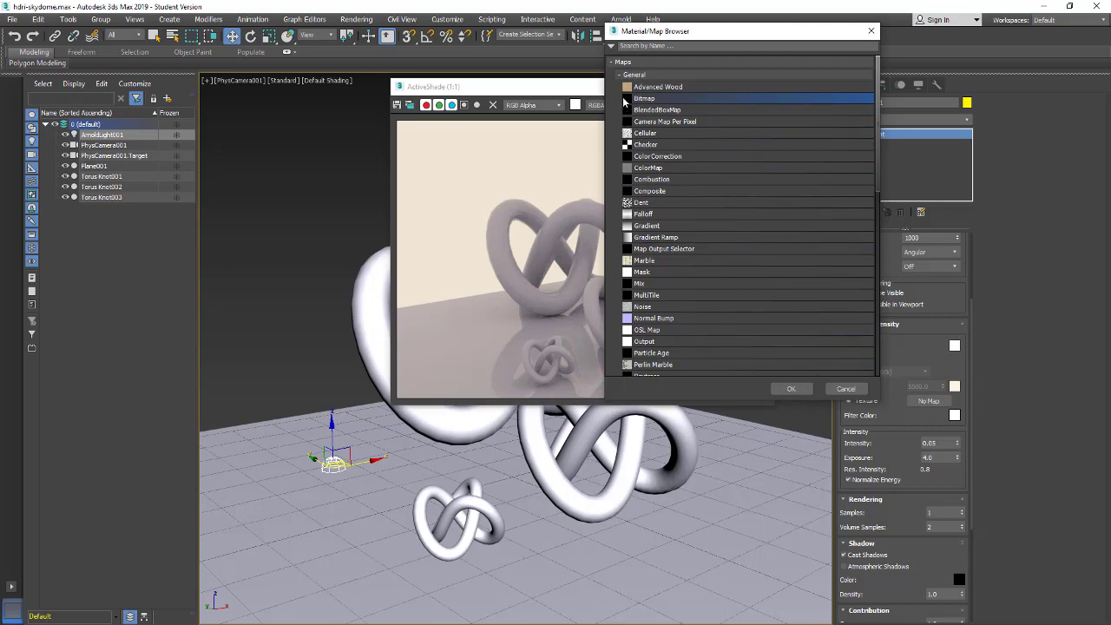
{"action": "double_click", "coordinate": [624, 101]}
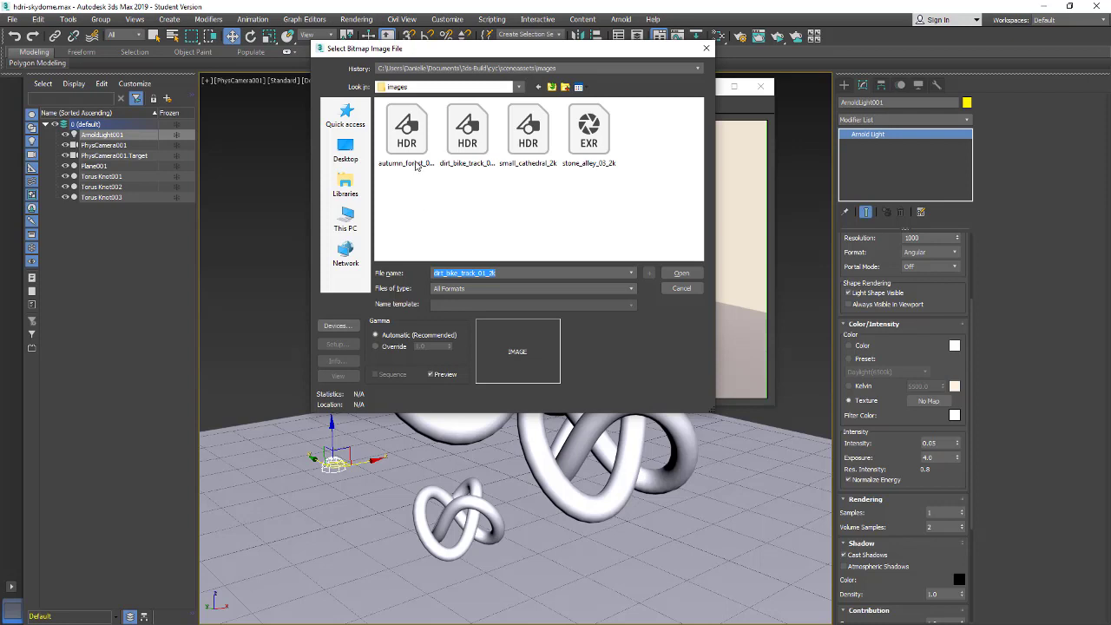
{"action": "left_click", "coordinate": [469, 161]}
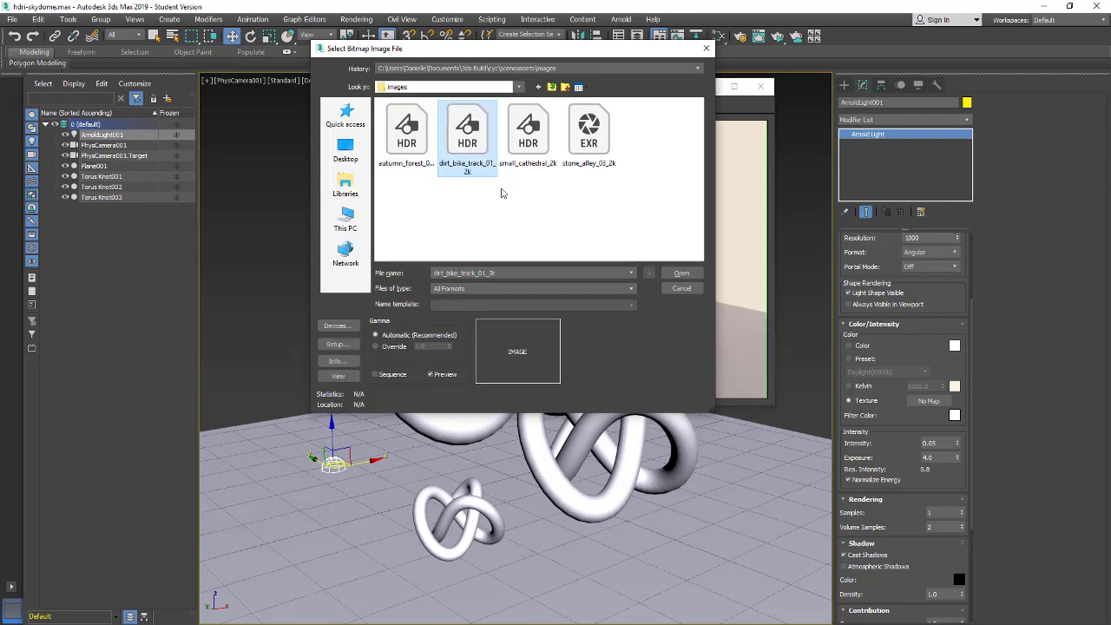
{"action": "left_click", "coordinate": [681, 275]}
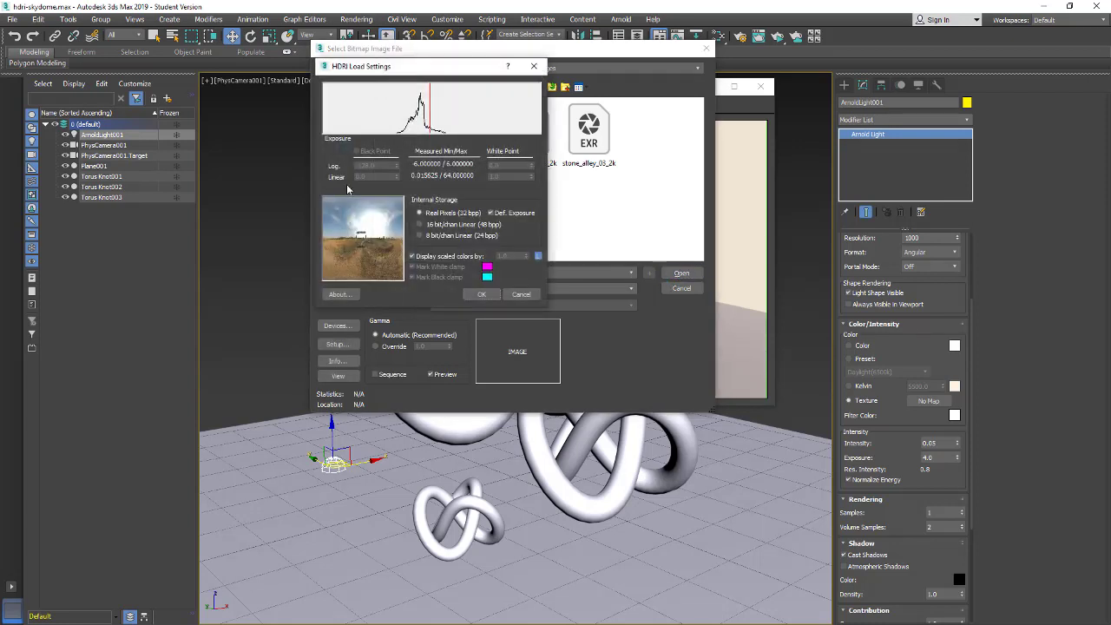
{"action": "left_click", "coordinate": [481, 295]}
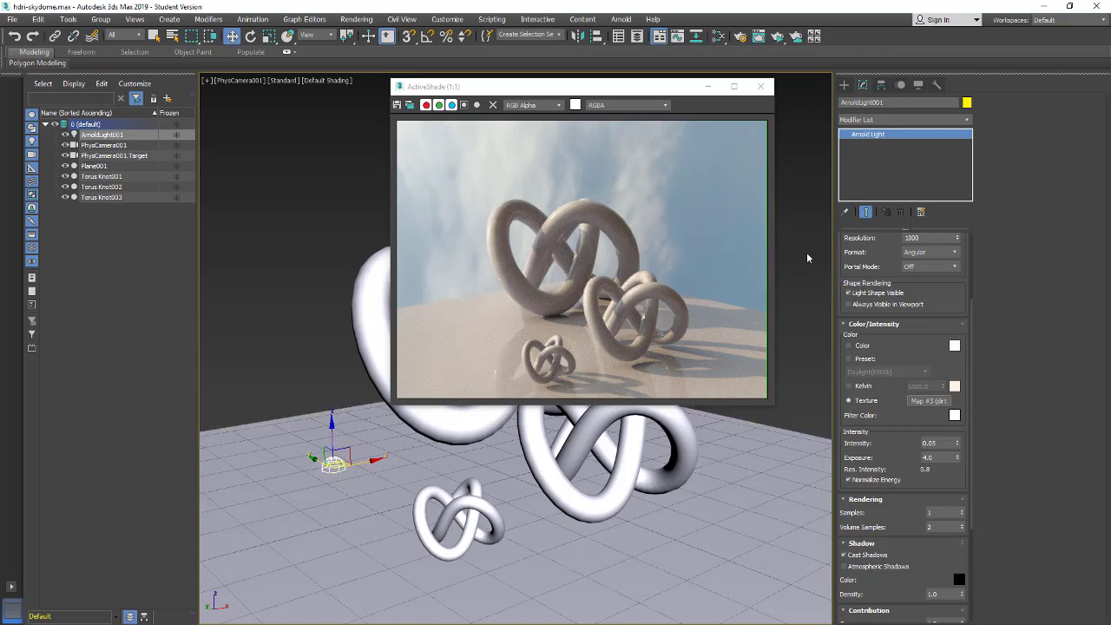
- Toggle Light Shape Visible off and back on to compare the HDRI background in the preview
{"action": "left_click", "coordinate": [850, 293]}
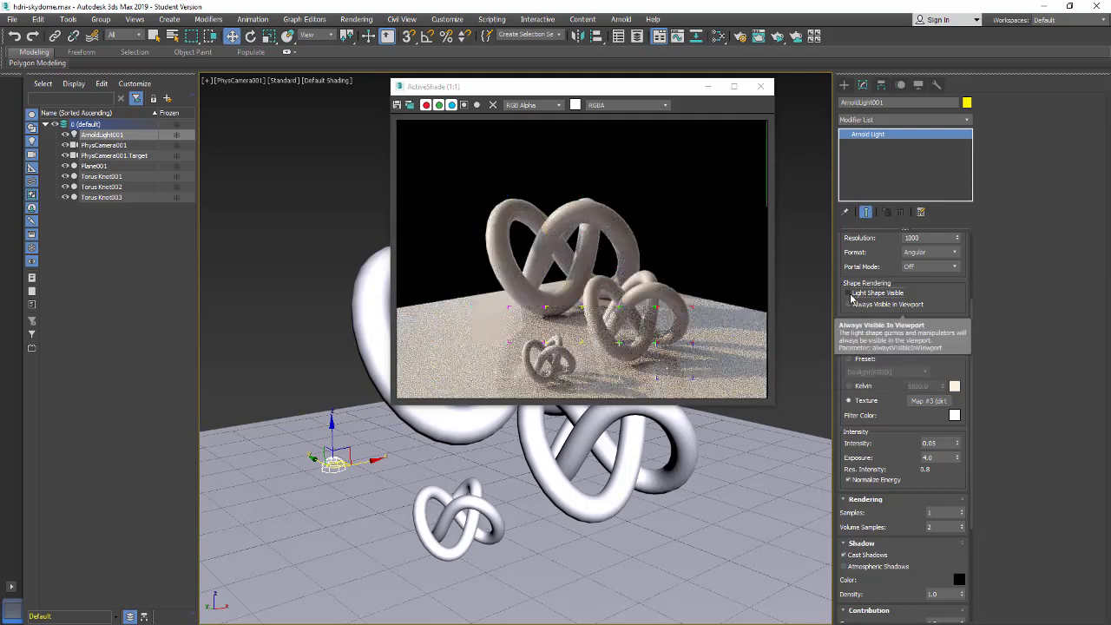
{"action": "left_click", "coordinate": [848, 294]}
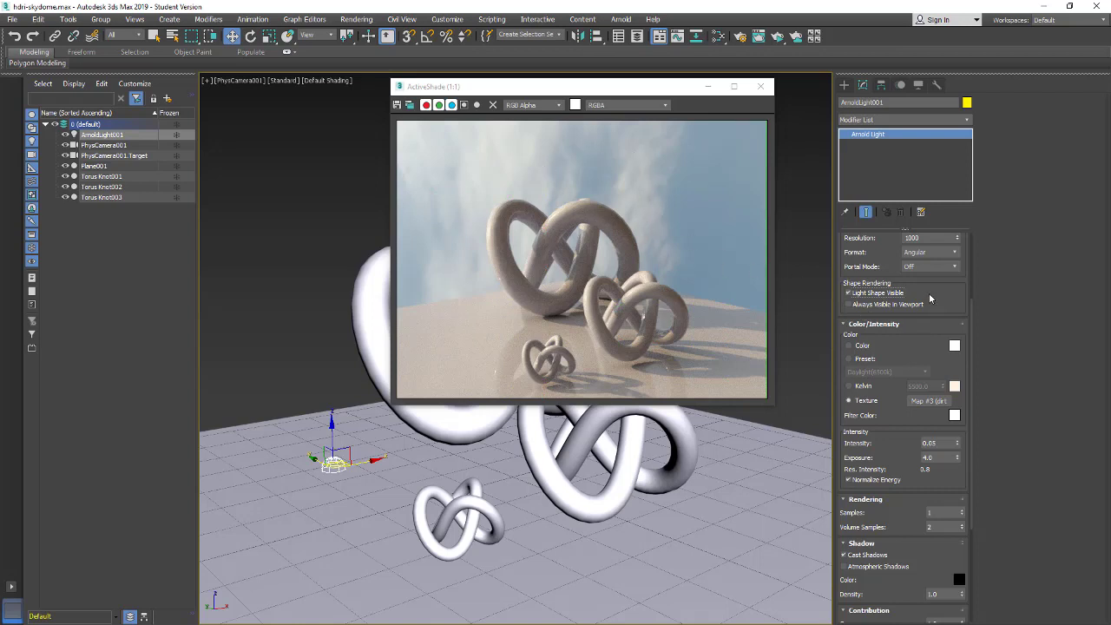
- Try the Mirrored Ball format for the skydome light and settle on LatLong
{"action": "scroll", "coordinate": [932, 380], "scroll_direction": "up", "scroll_amount": 3}
{"action": "scroll", "coordinate": [931, 380], "scroll_direction": "up", "scroll_amount": 2}
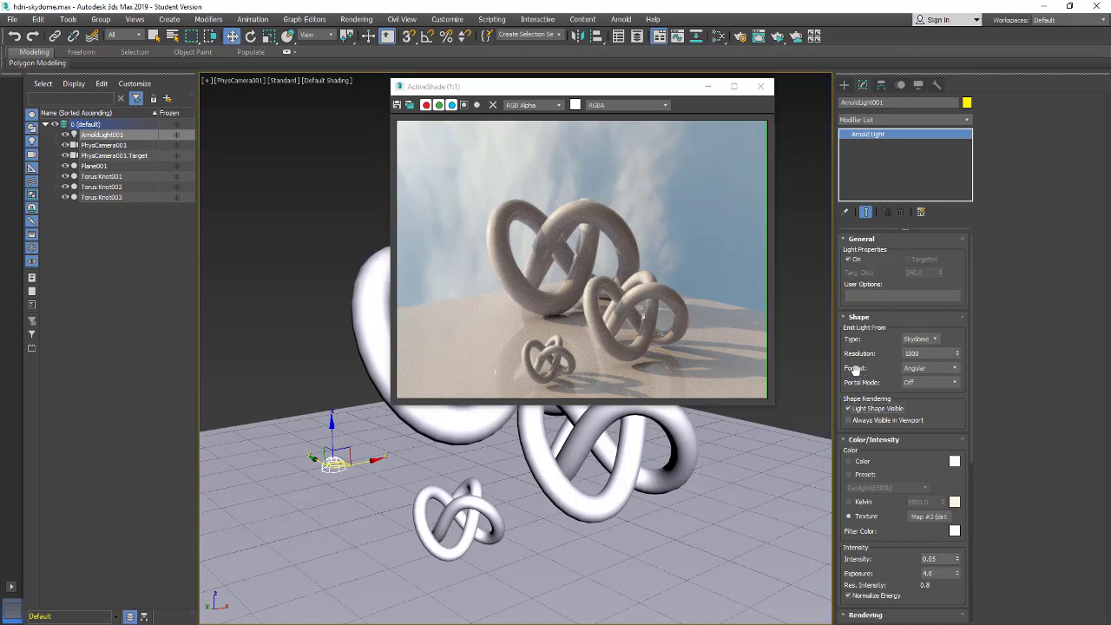
{"action": "left_click", "coordinate": [943, 374]}
{"action": "left_click", "coordinate": [944, 384]}
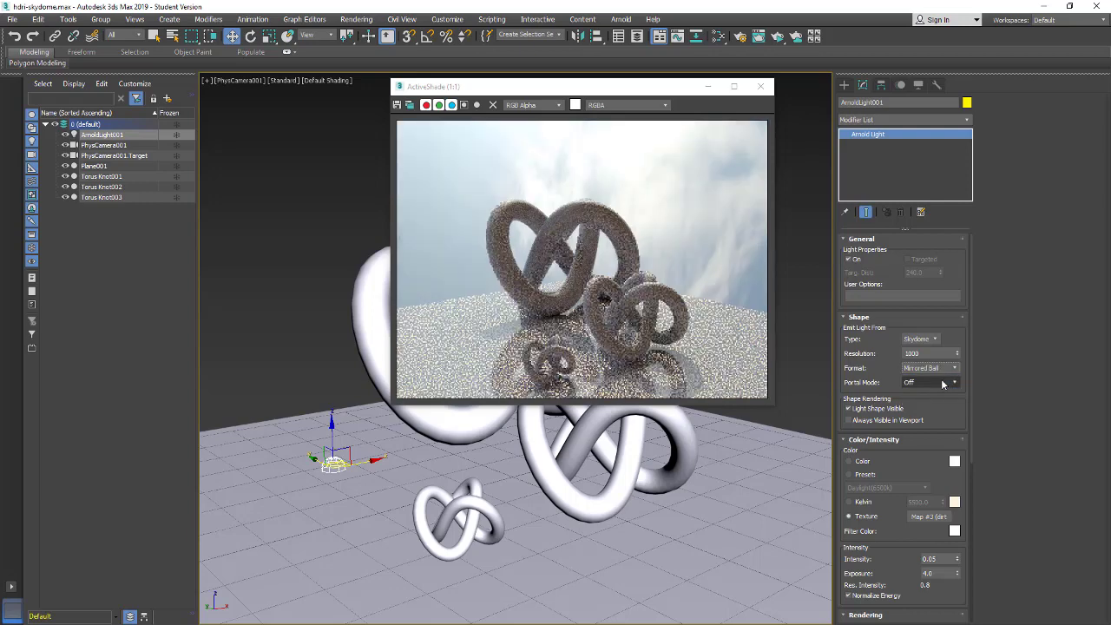
{"action": "left_click", "coordinate": [946, 368]}
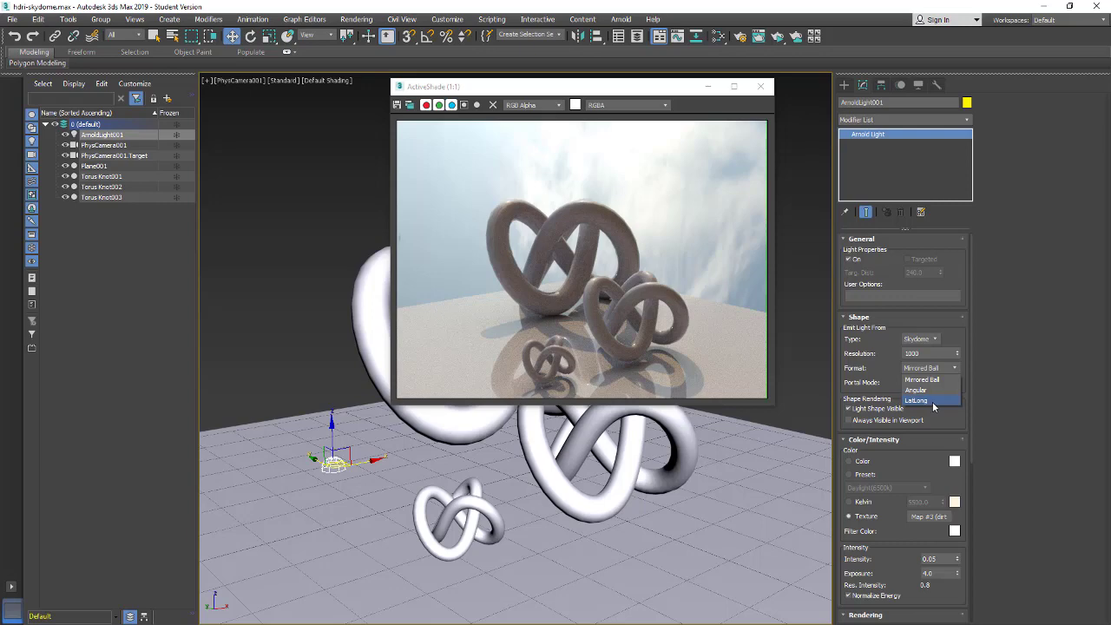
{"action": "left_click", "coordinate": [933, 402]}
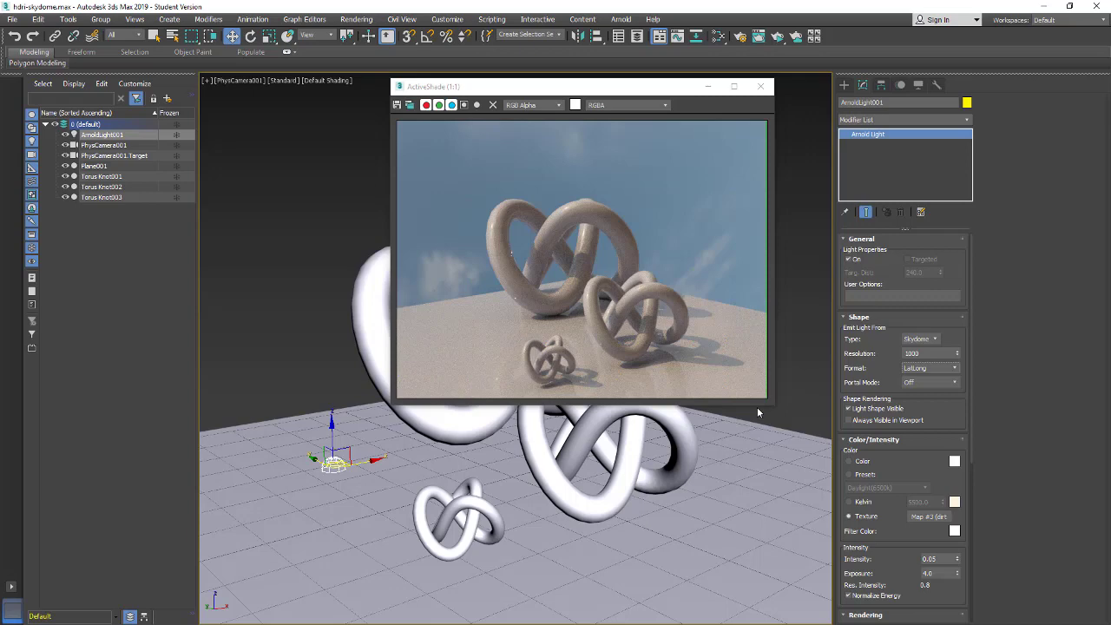
- Place the skydome light's texture map in the Slate Material Editor as an instance and display its parameters
{"action": "key", "text": "q"}
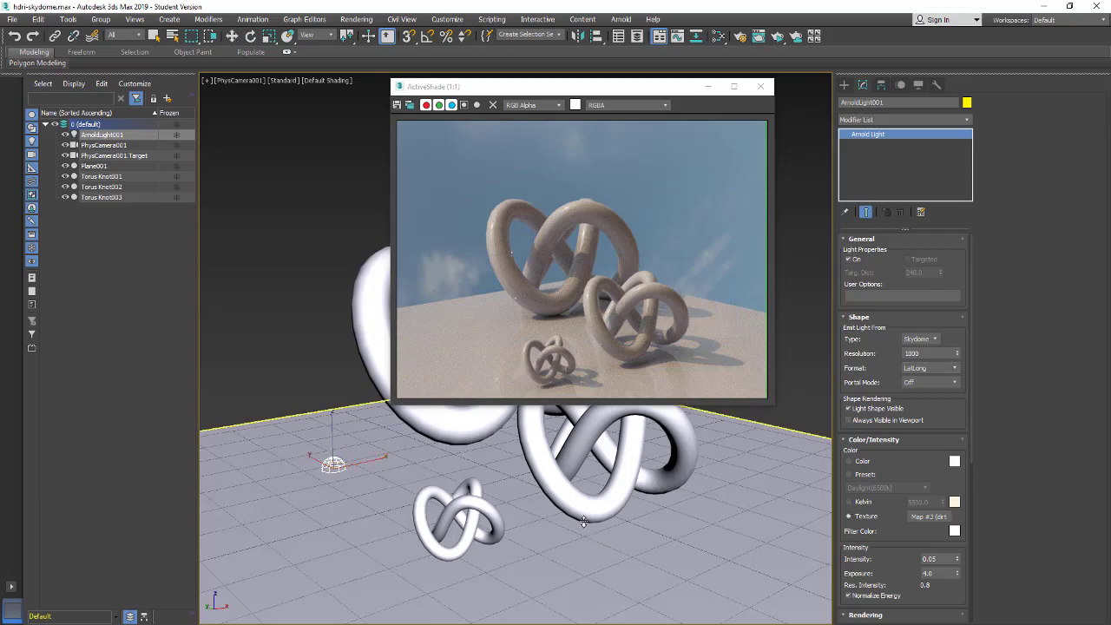
{"action": "middle_click_drag", "start_coordinate": [583, 521], "coordinate": [554, 447], "text": "alt"}
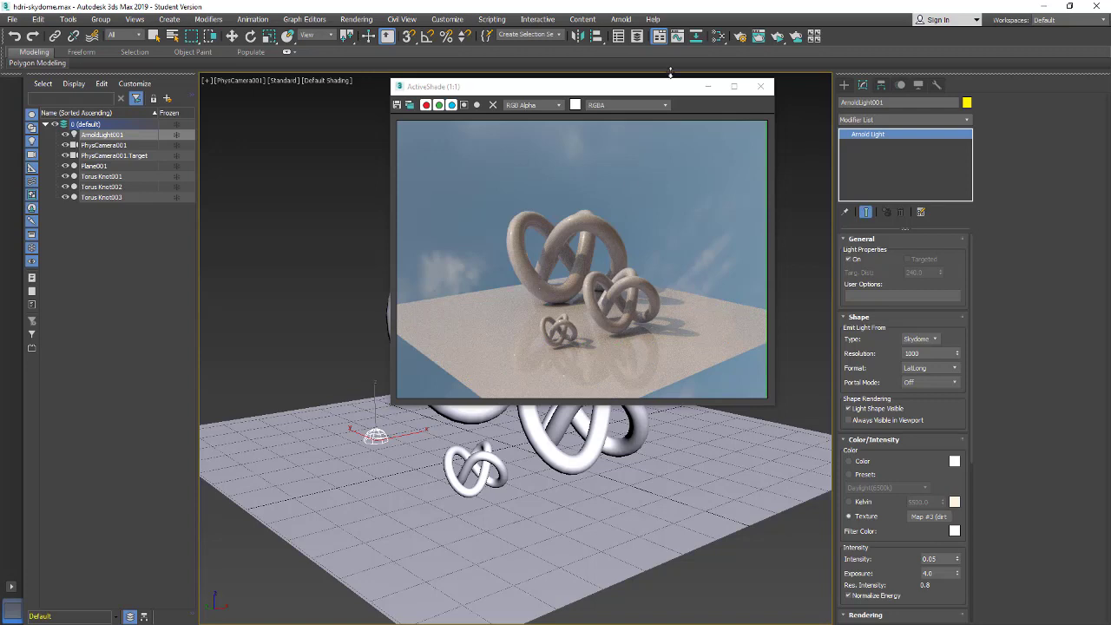
{"action": "left_click", "coordinate": [717, 39]}
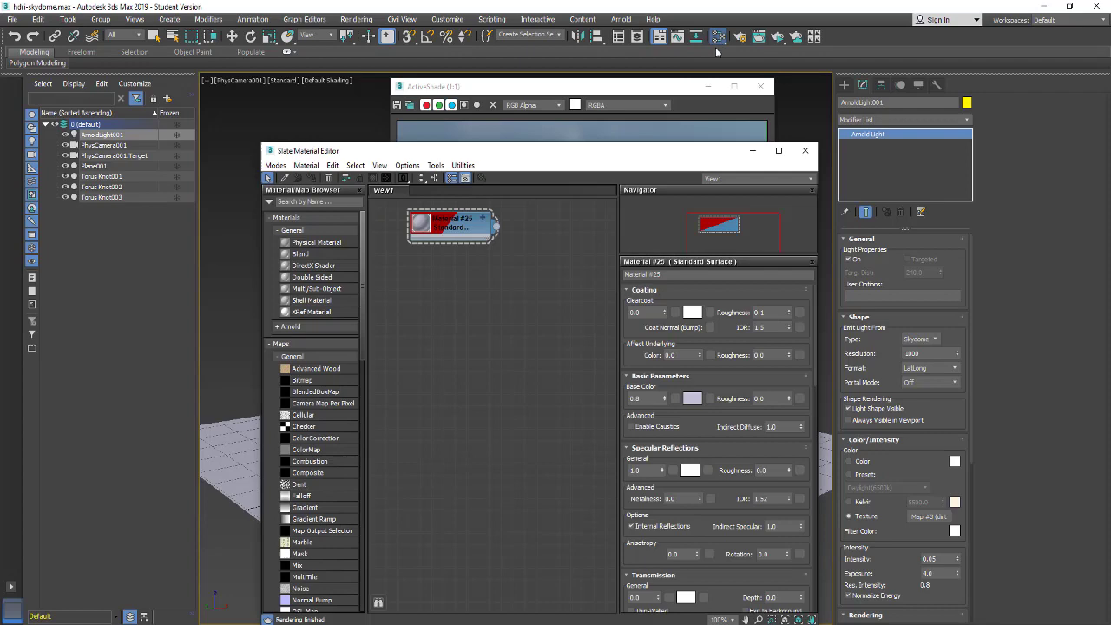
{"action": "left_click_drag", "start_coordinate": [672, 162], "coordinate": [629, 104]}
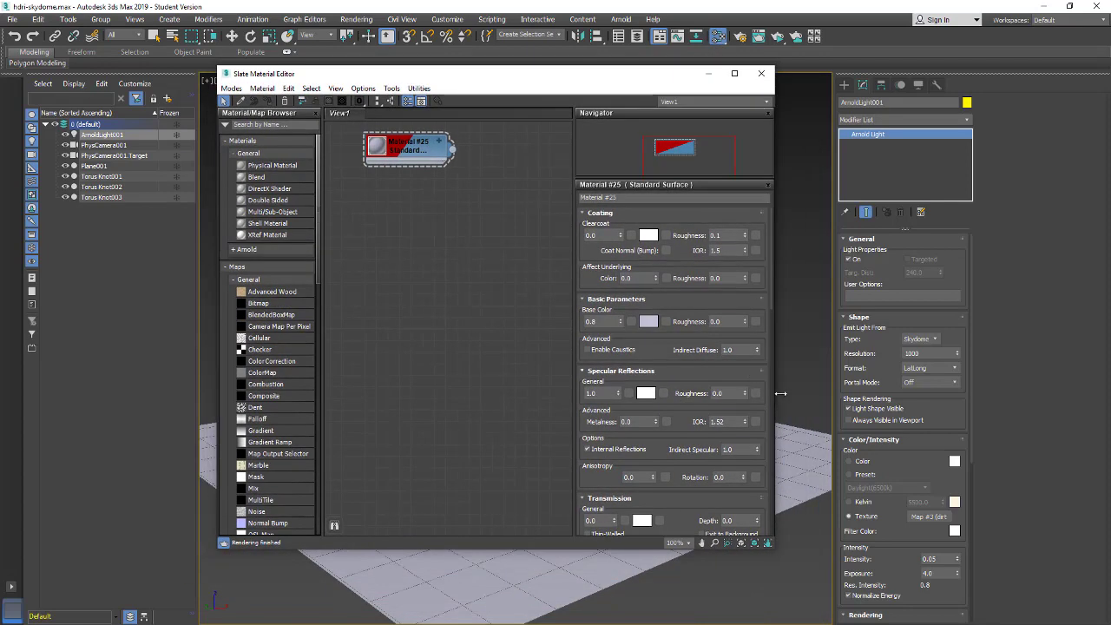
{"action": "left_click_drag", "start_coordinate": [928, 519], "coordinate": [448, 330]}
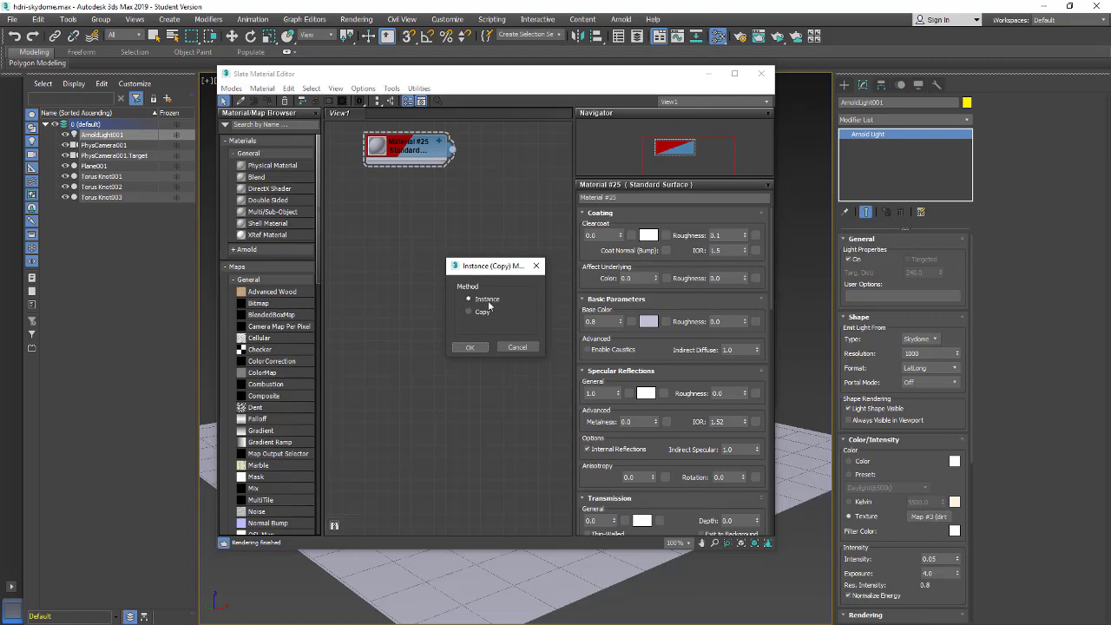
{"action": "left_click", "coordinate": [464, 350]}
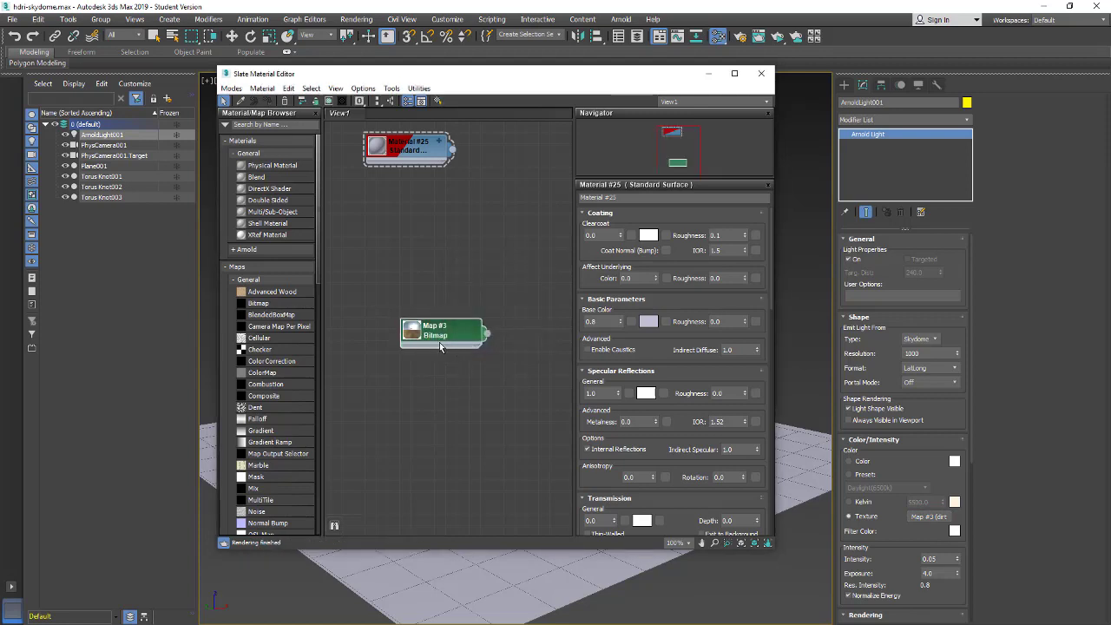
{"action": "double_click", "coordinate": [438, 337]}
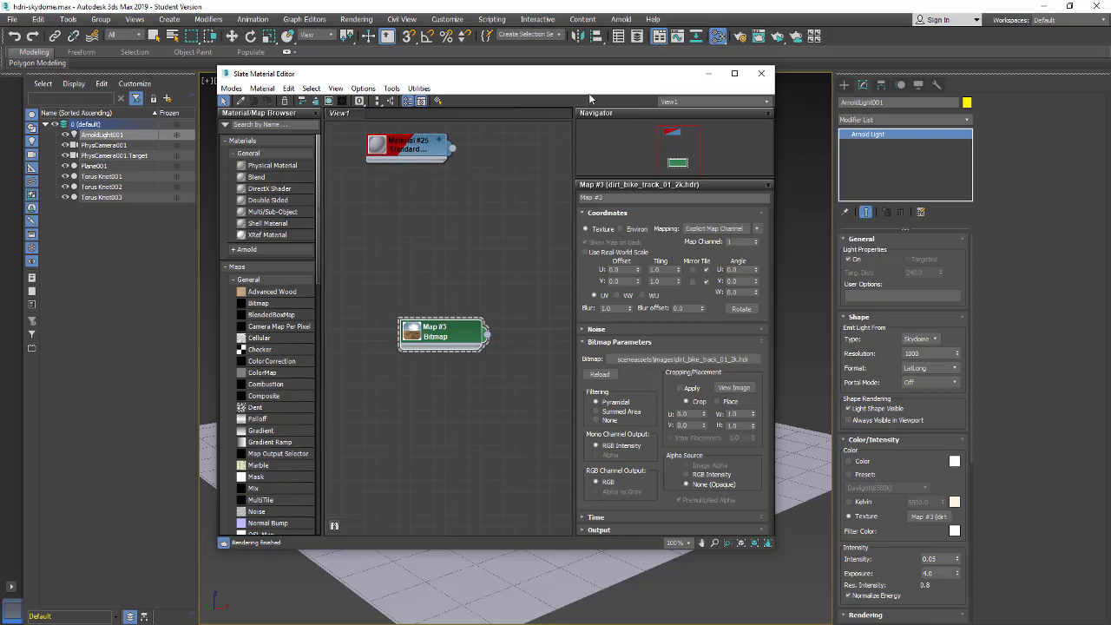
- Switch the HDR bitmap's coordinates to Environ and set its mapping to Spherical Environment
{"action": "left_click_drag", "start_coordinate": [561, 76], "coordinate": [260, 61]}
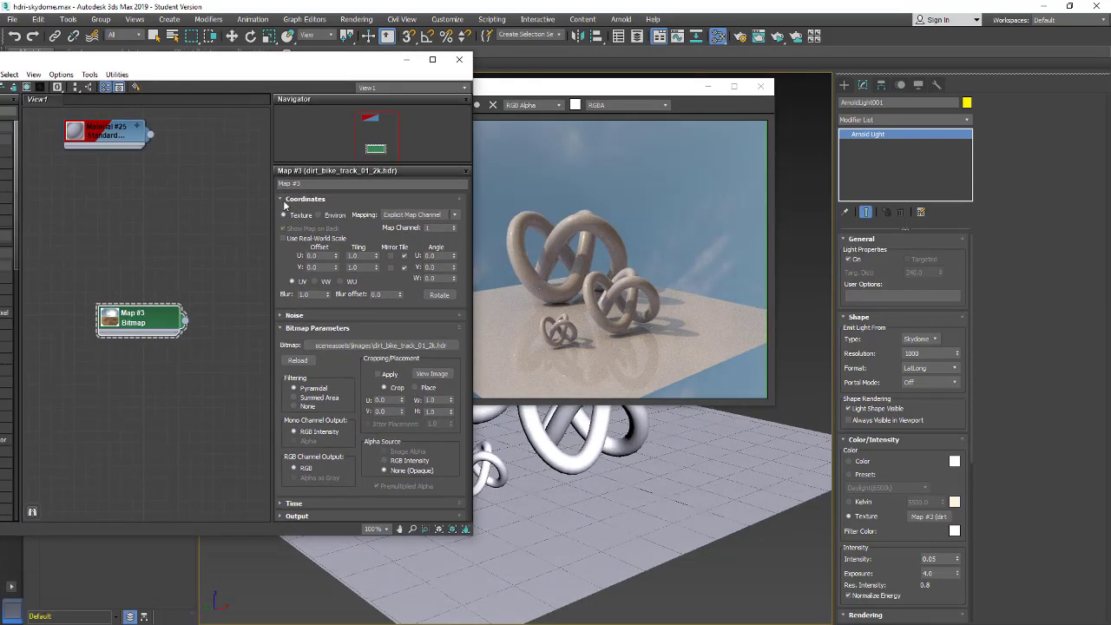
{"action": "left_click", "coordinate": [318, 215]}
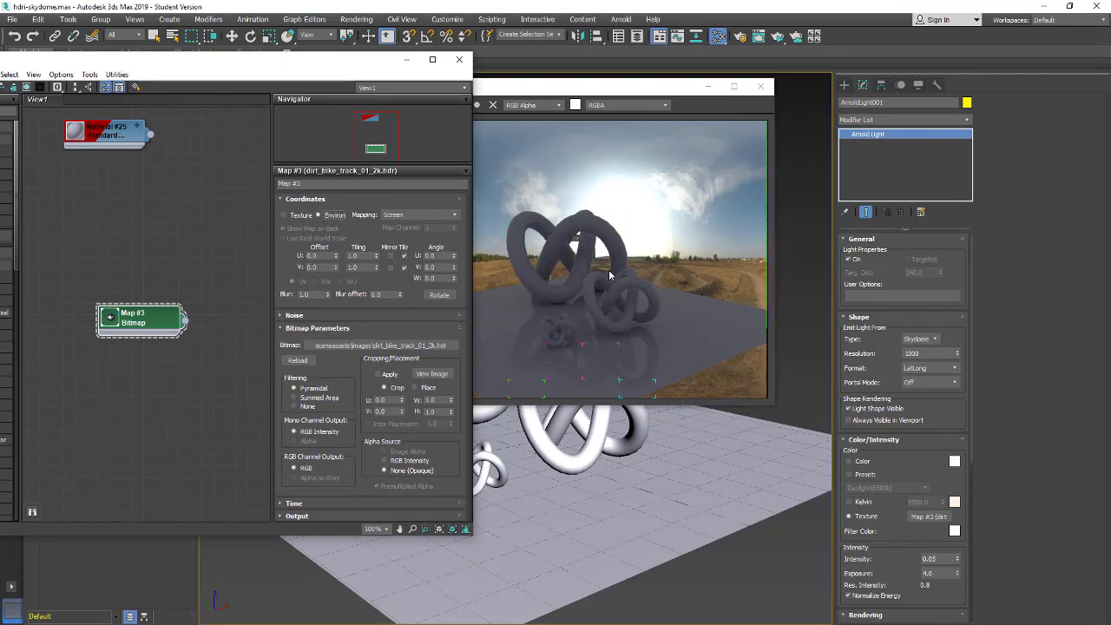
{"action": "left_click_drag", "start_coordinate": [353, 70], "coordinate": [302, 64]}
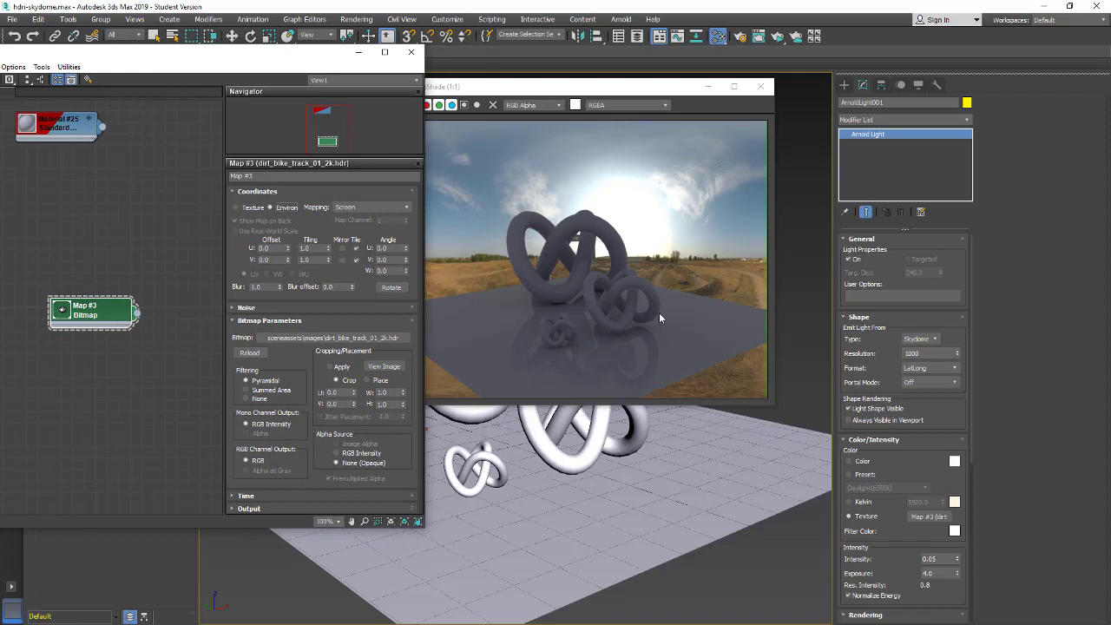
{"action": "left_click", "coordinate": [389, 207]}
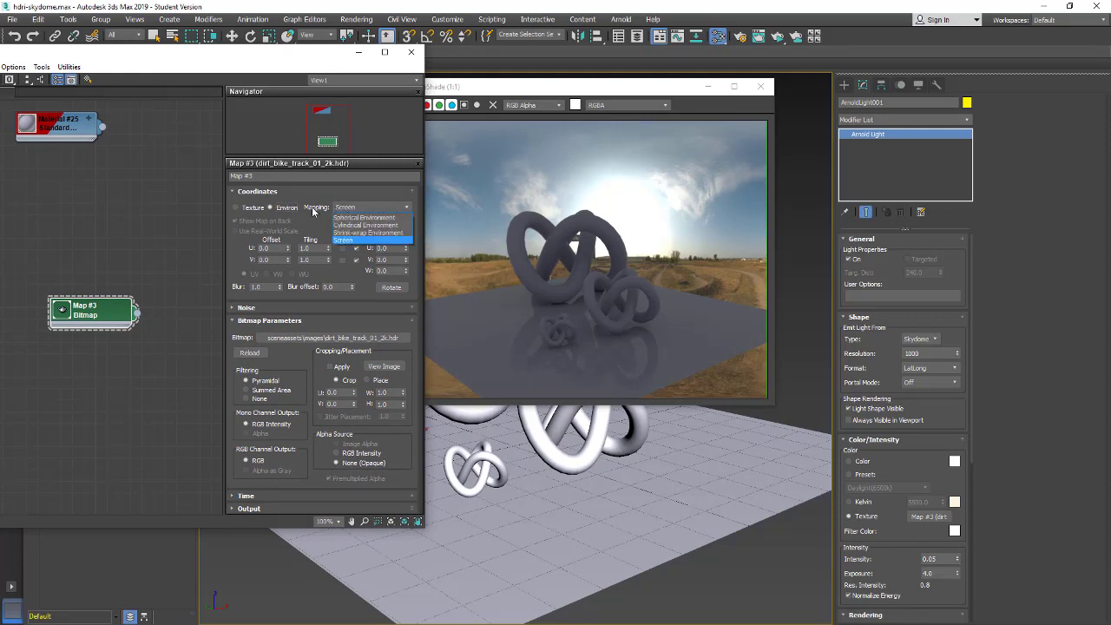
{"action": "left_click", "coordinate": [368, 218]}
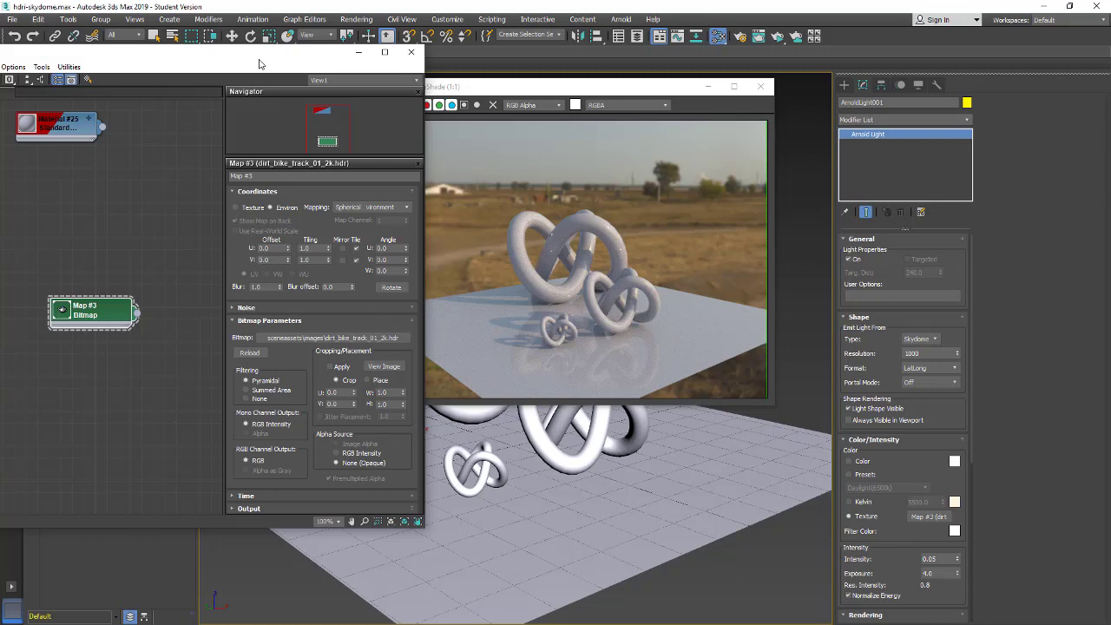
- Rotate the skydome light about its vertical axis to turn the HDRI background behind the torus knots
{"action": "left_click_drag", "start_coordinate": [259, 63], "coordinate": [121, 64]}
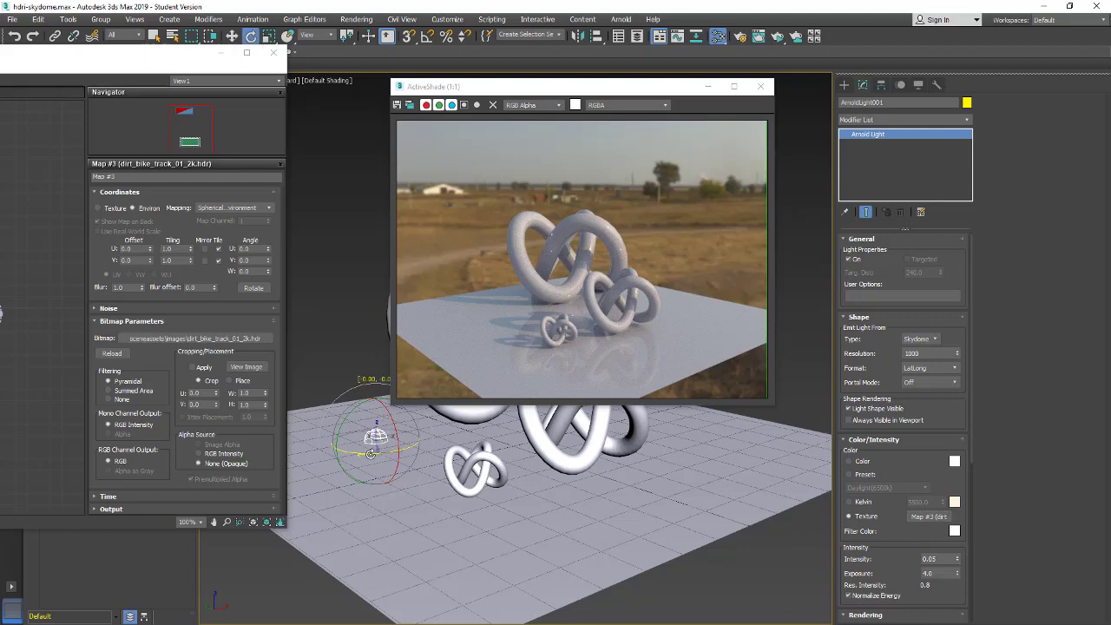
{"action": "left_click_drag", "start_coordinate": [371, 453], "coordinate": [328, 457]}
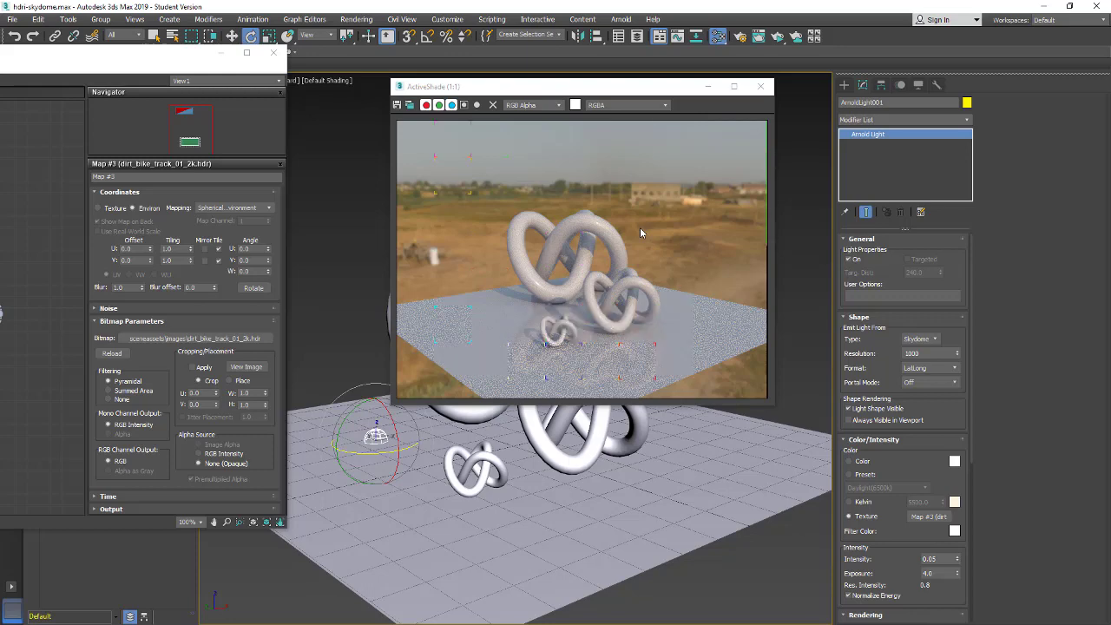
- Check the Environment Map slot in the Environment and Effects settings, and close both that dialog and the Slate Material Editor
{"action": "left_click", "coordinate": [355, 20]}
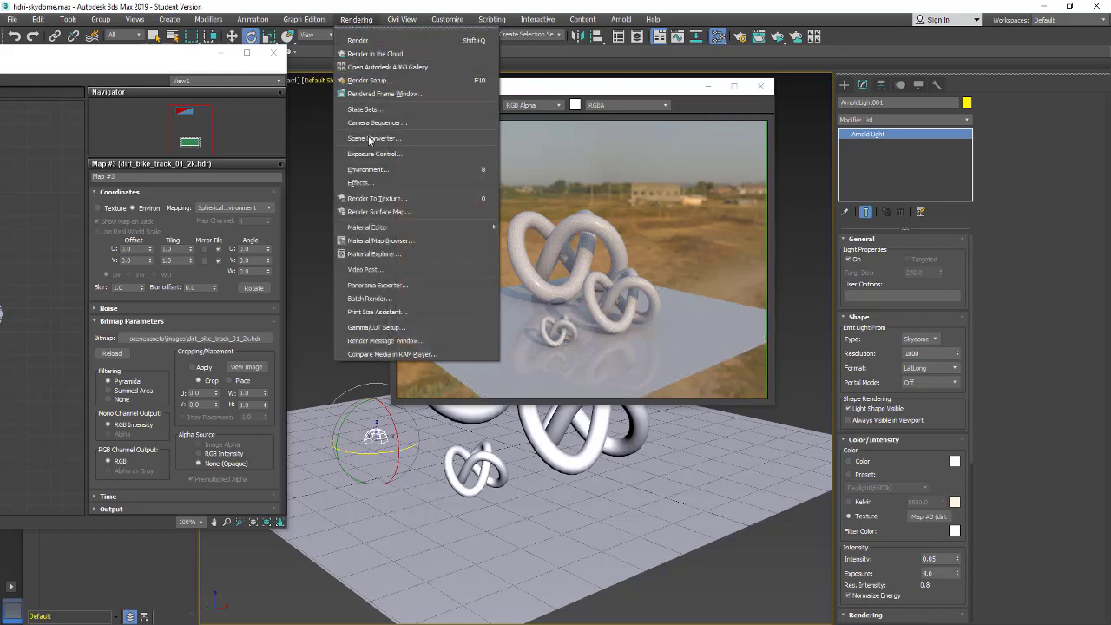
{"action": "left_click", "coordinate": [368, 170]}
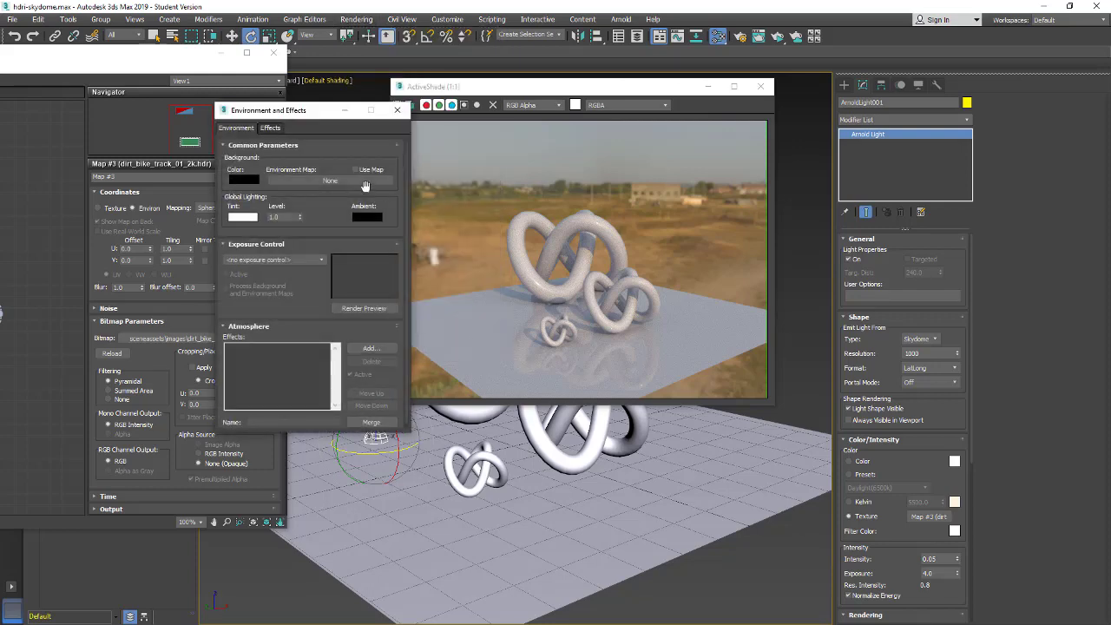
{"action": "left_click", "coordinate": [396, 110]}
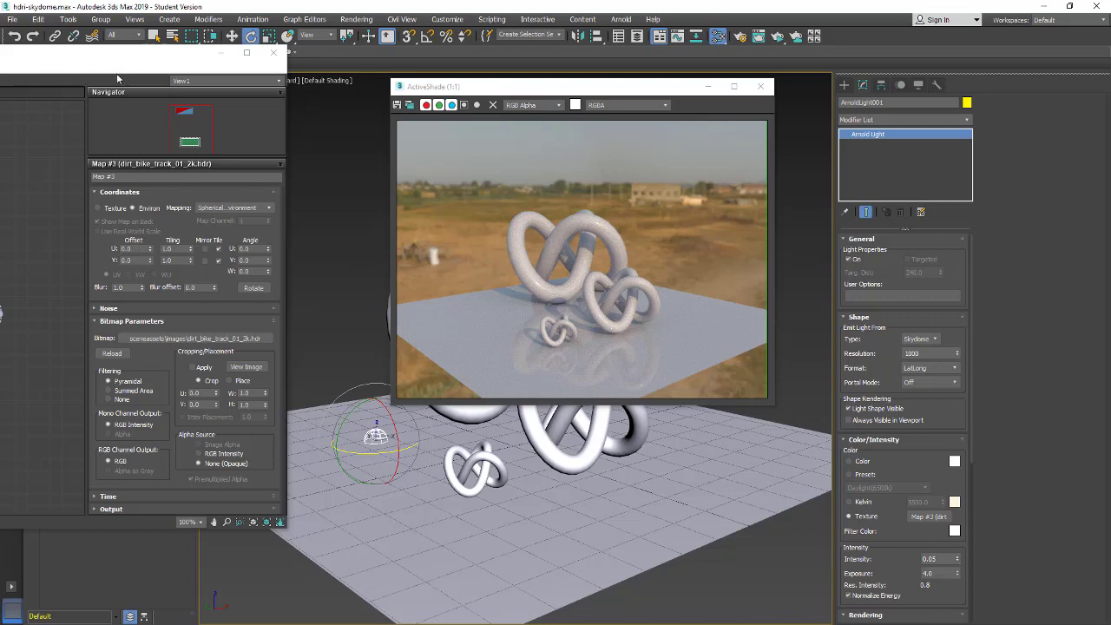
{"action": "left_click_drag", "start_coordinate": [116, 74], "coordinate": [264, 50]}
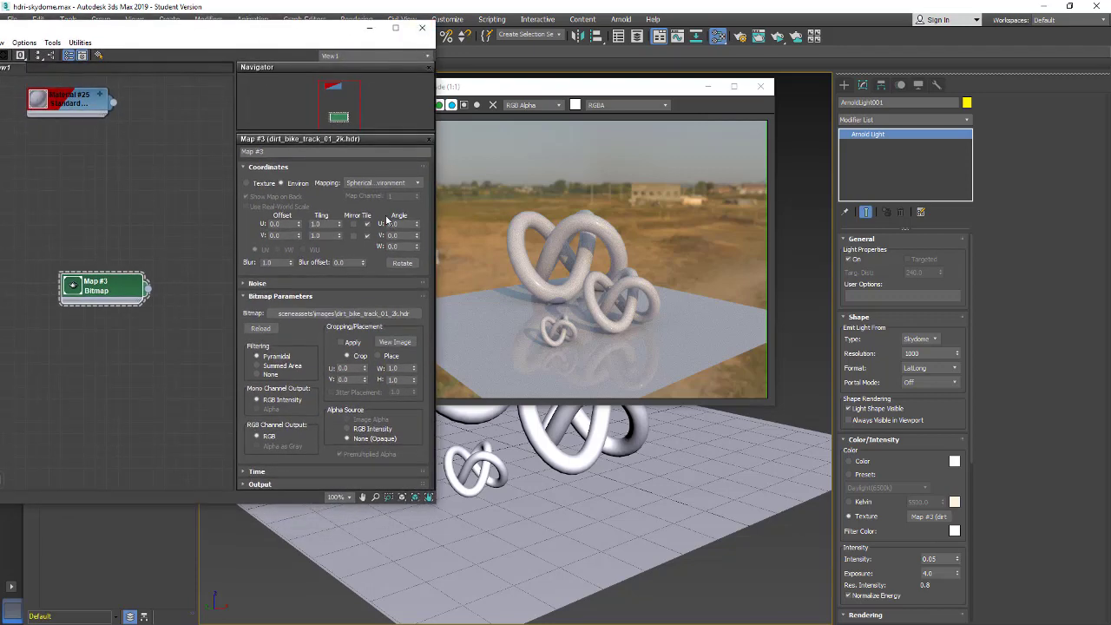
{"action": "left_click", "coordinate": [423, 30]}
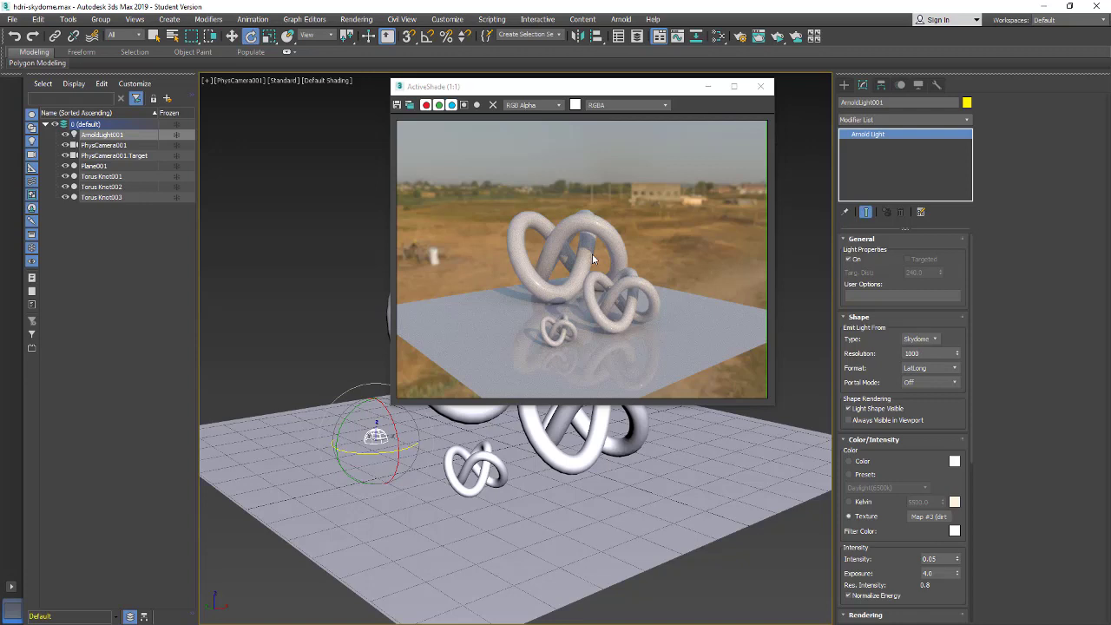
- Reopen the Slate Material Editor, zoom the camera view in on the largest torus knot and move the ActiveShade window clear of the editor
{"action": "left_click", "coordinate": [718, 36]}
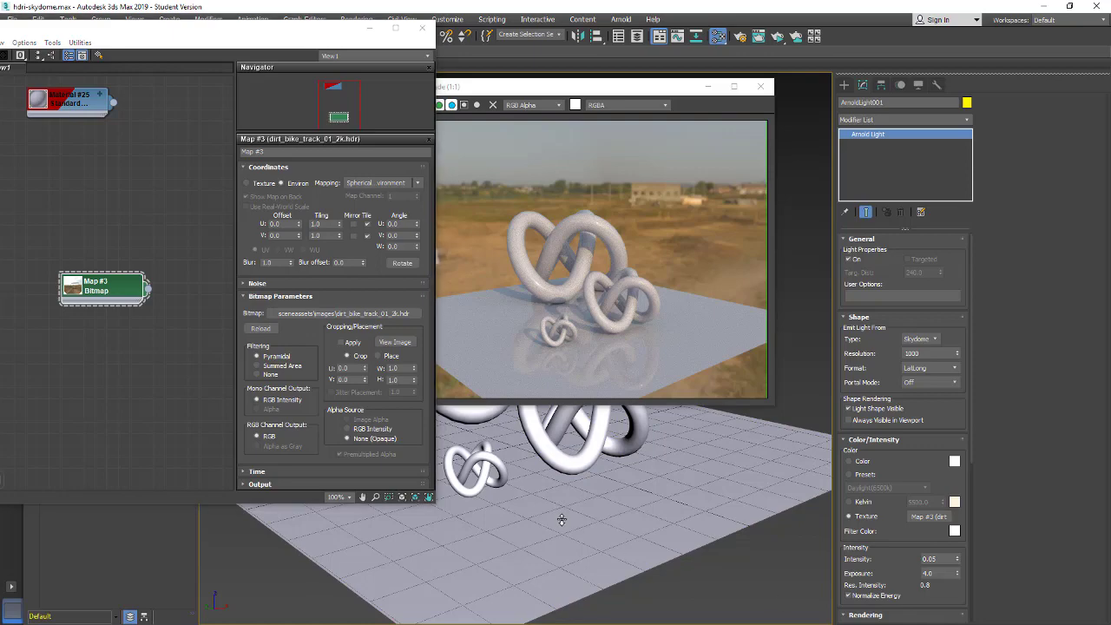
{"action": "scroll", "coordinate": [556, 512], "scroll_direction": "up", "scroll_amount": 5}
{"action": "scroll", "coordinate": [553, 490], "scroll_direction": "up", "scroll_amount": 5}
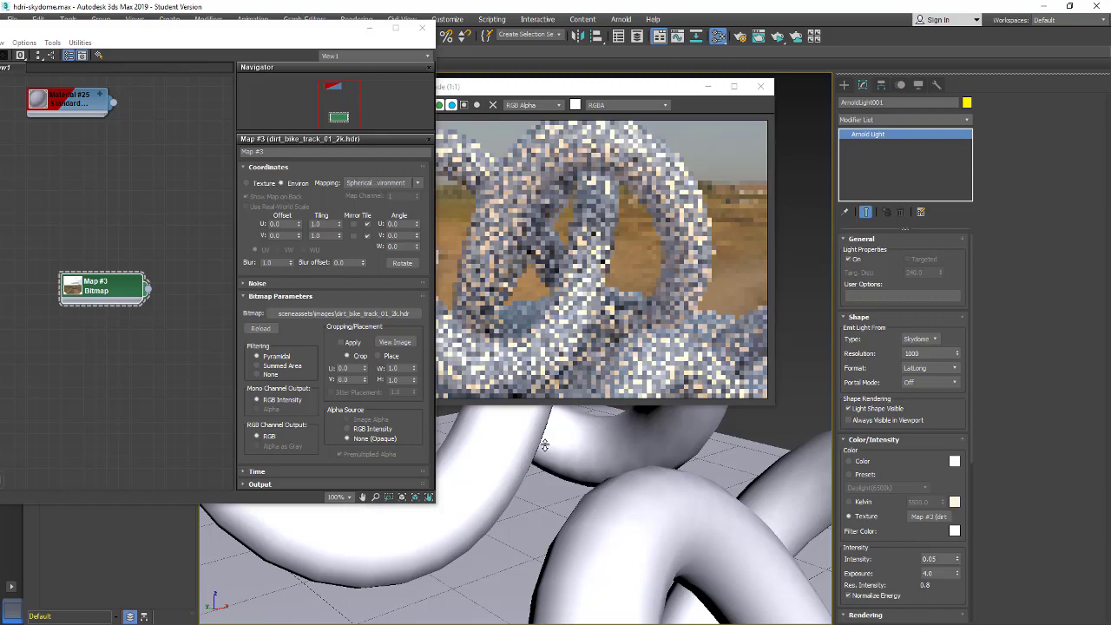
{"action": "scroll", "coordinate": [553, 447], "scroll_direction": "up", "scroll_amount": 5}
{"action": "scroll", "coordinate": [545, 431], "scroll_direction": "up", "scroll_amount": 3}
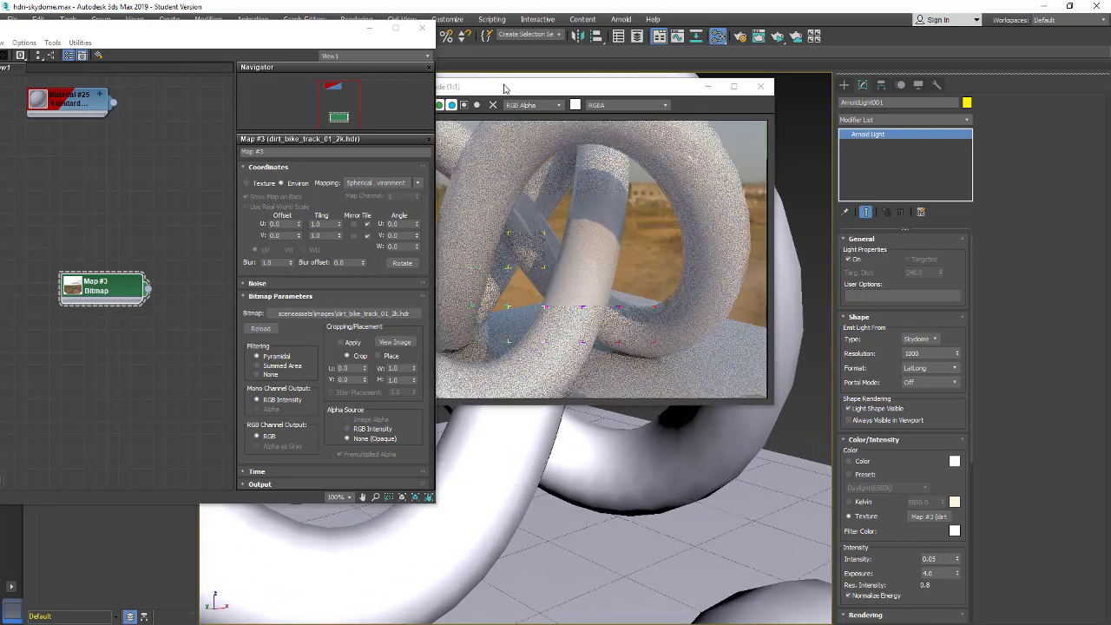
{"action": "left_click_drag", "start_coordinate": [516, 89], "coordinate": [576, 38]}
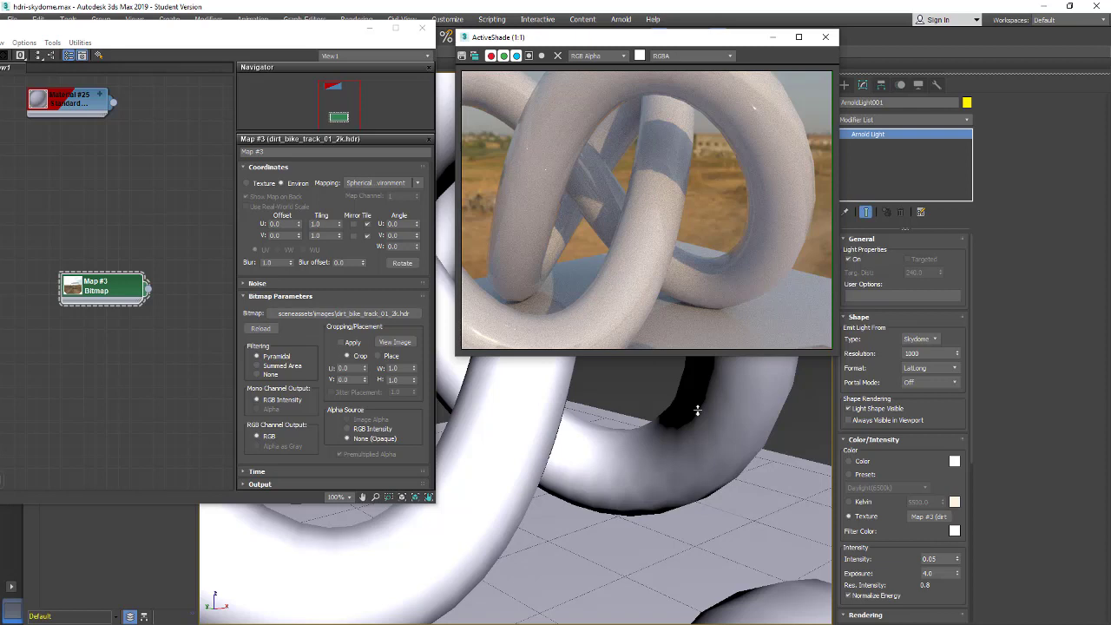
- Display the Standard Surface material's parameters in the Slate Material Editor and set its Metalness to 1.0
{"action": "left_click_drag", "start_coordinate": [881, 518], "coordinate": [881, 321]}
{"action": "left_click_drag", "start_coordinate": [889, 556], "coordinate": [890, 471]}
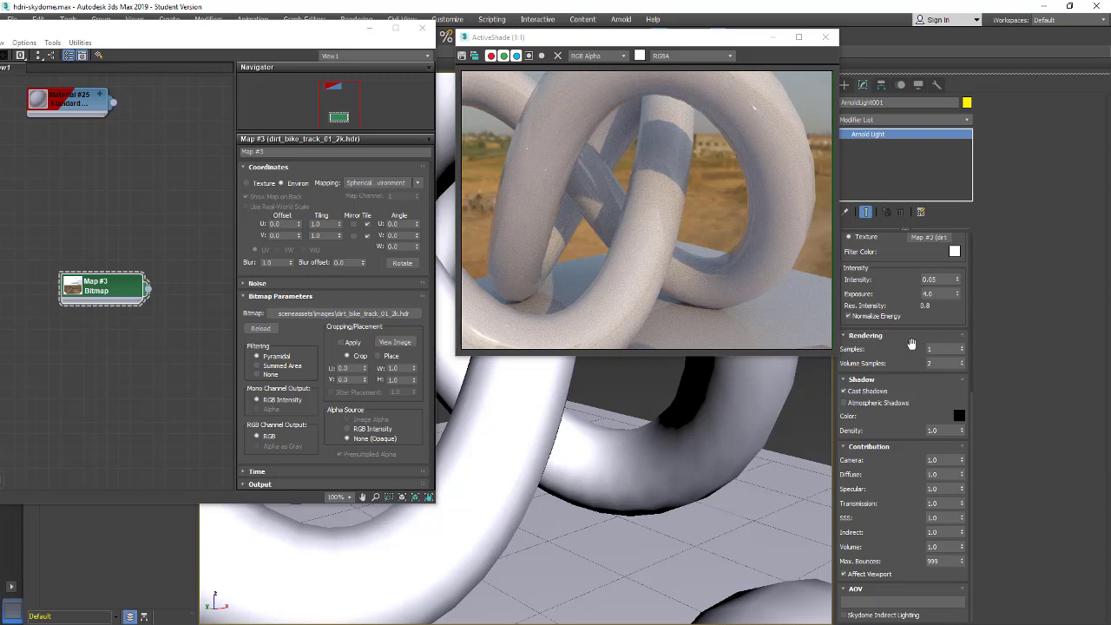
{"action": "left_click_drag", "start_coordinate": [896, 285], "coordinate": [903, 497]}
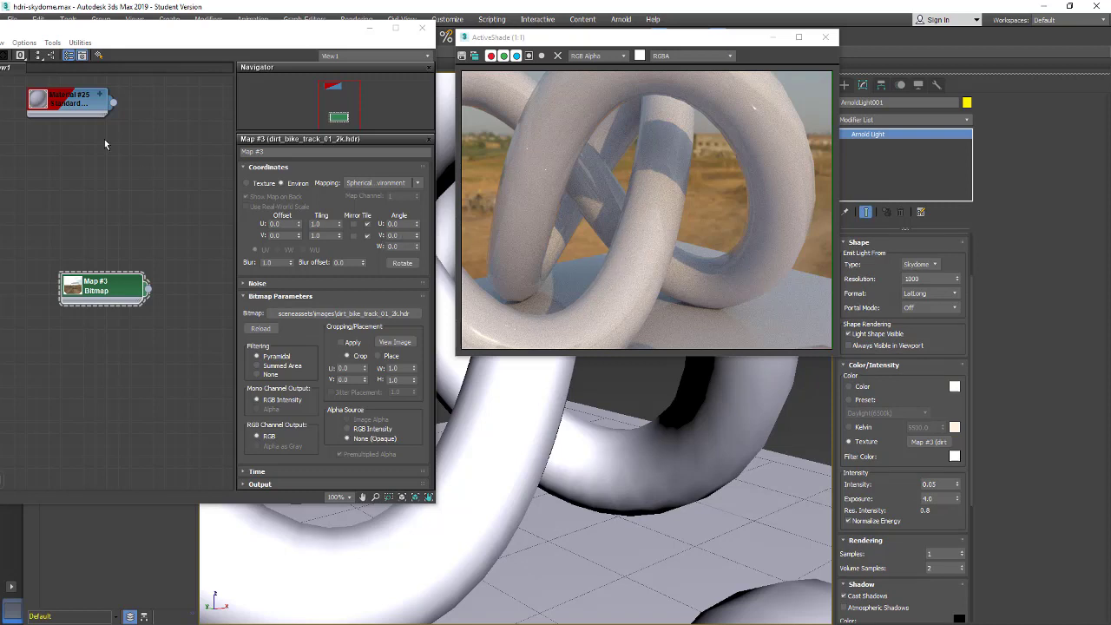
{"action": "left_click_drag", "start_coordinate": [72, 110], "coordinate": [118, 179]}
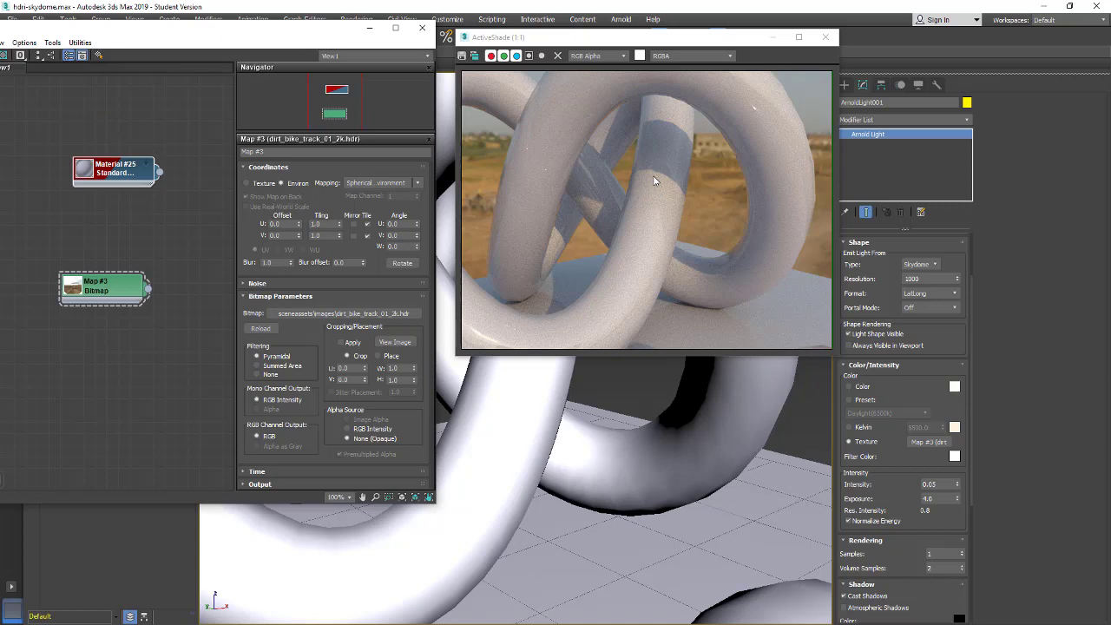
{"action": "double_click", "coordinate": [113, 179]}
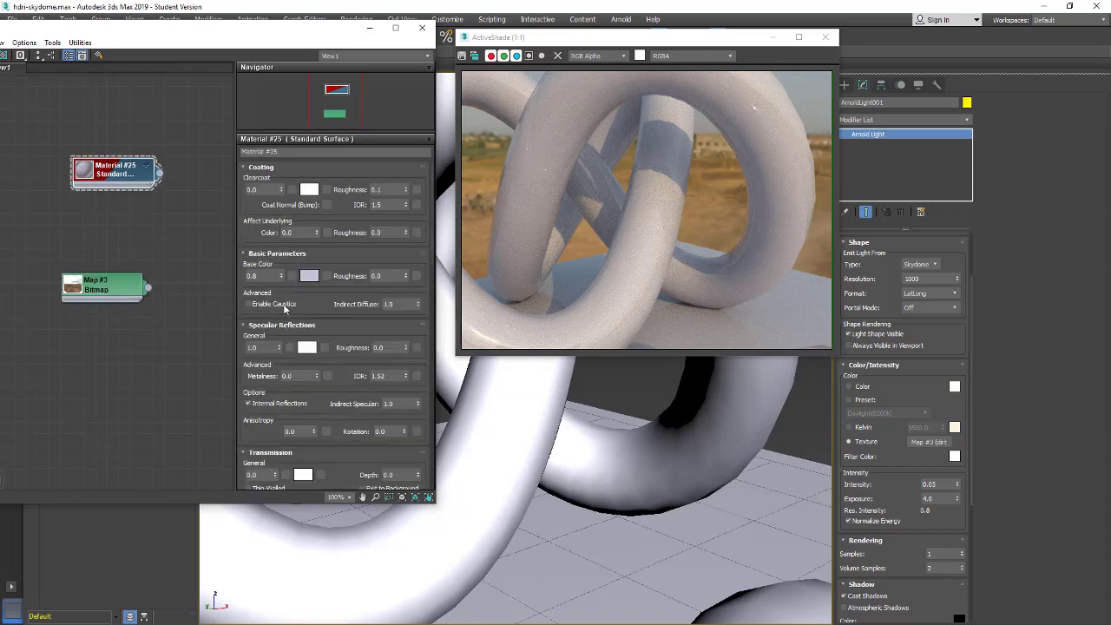
{"action": "left_click", "coordinate": [280, 376]}
{"action": "type", "text": "1"}
{"action": "key", "text": "Return"}
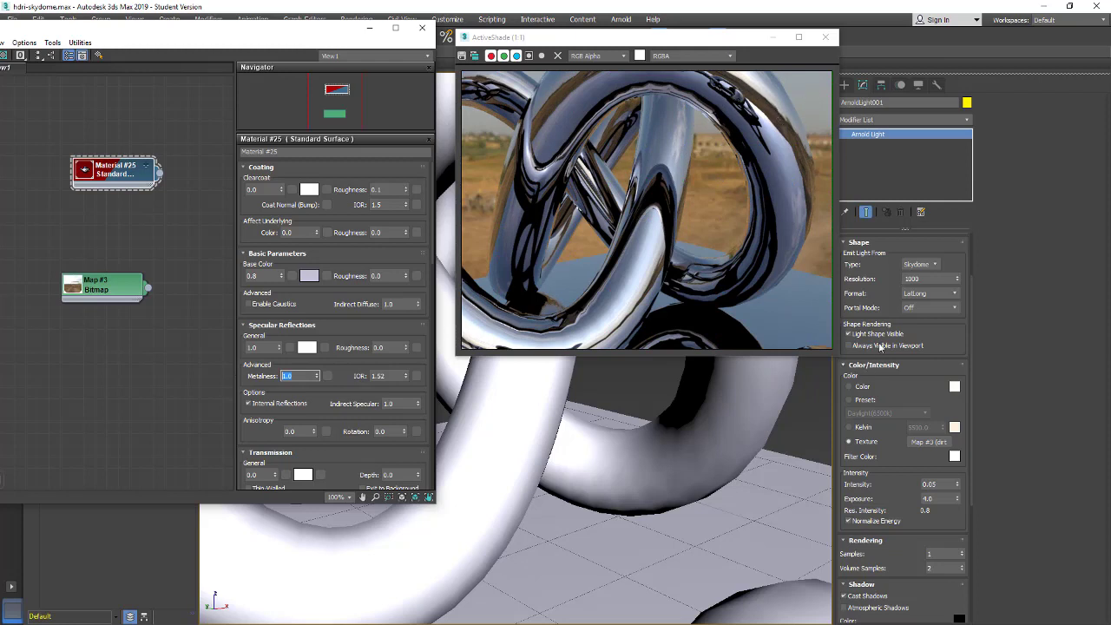
- Try skydome light resolutions of 50 and 2000 to compare the reflections in the preview
{"action": "double_click", "coordinate": [922, 279]}
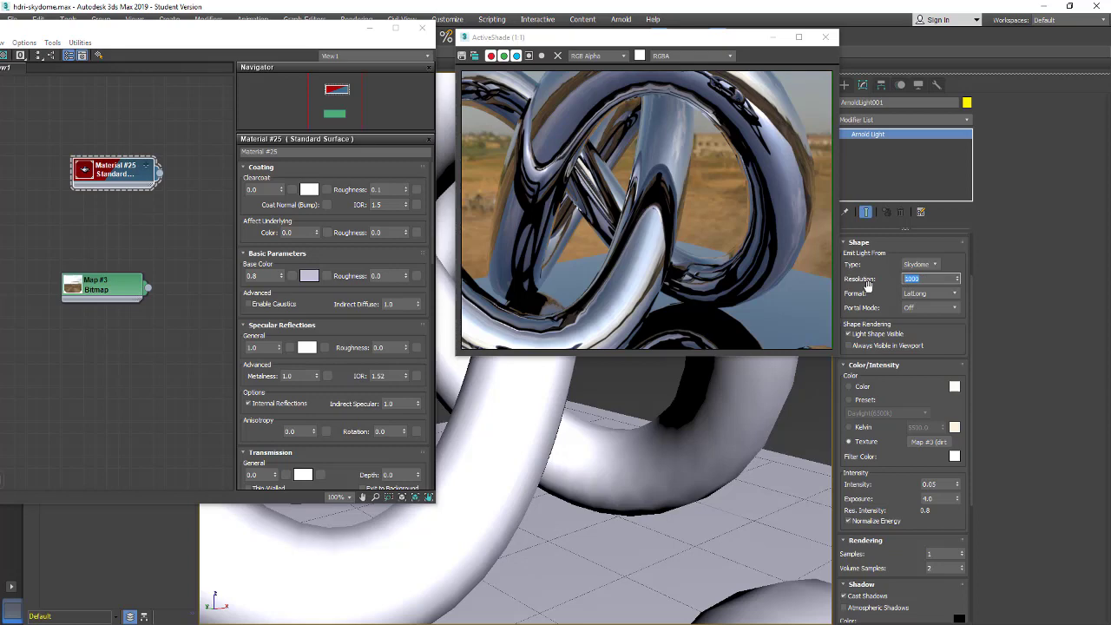
{"action": "type", "text": "50"}
{"action": "key", "text": "Return"}
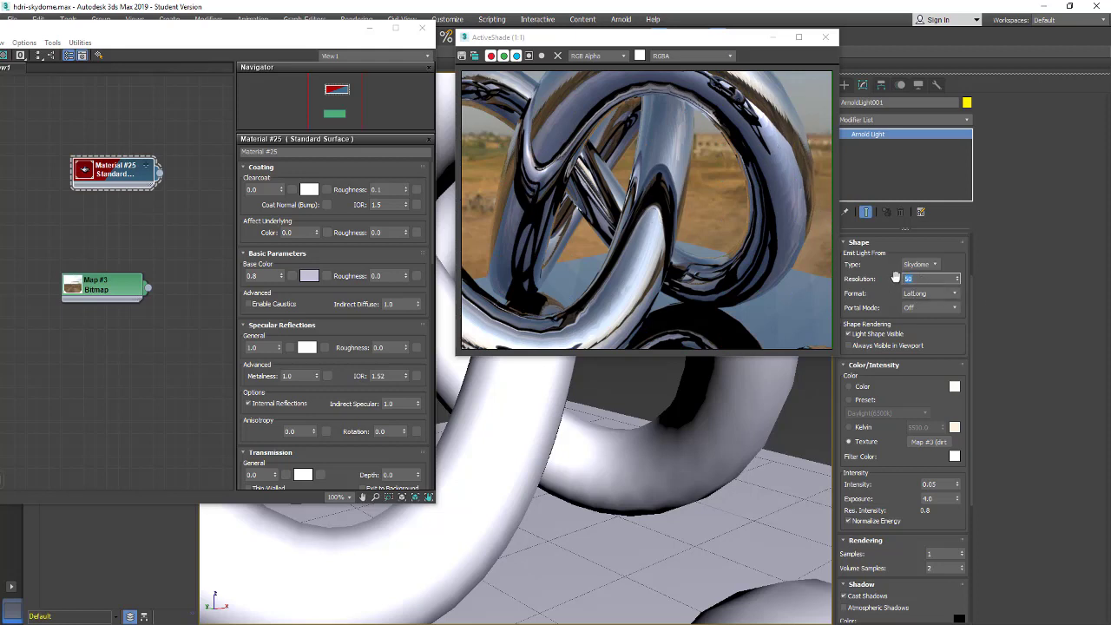
{"action": "key", "text": "Return"}
{"action": "type", "text": "2000"}
{"action": "key", "text": "Return"}
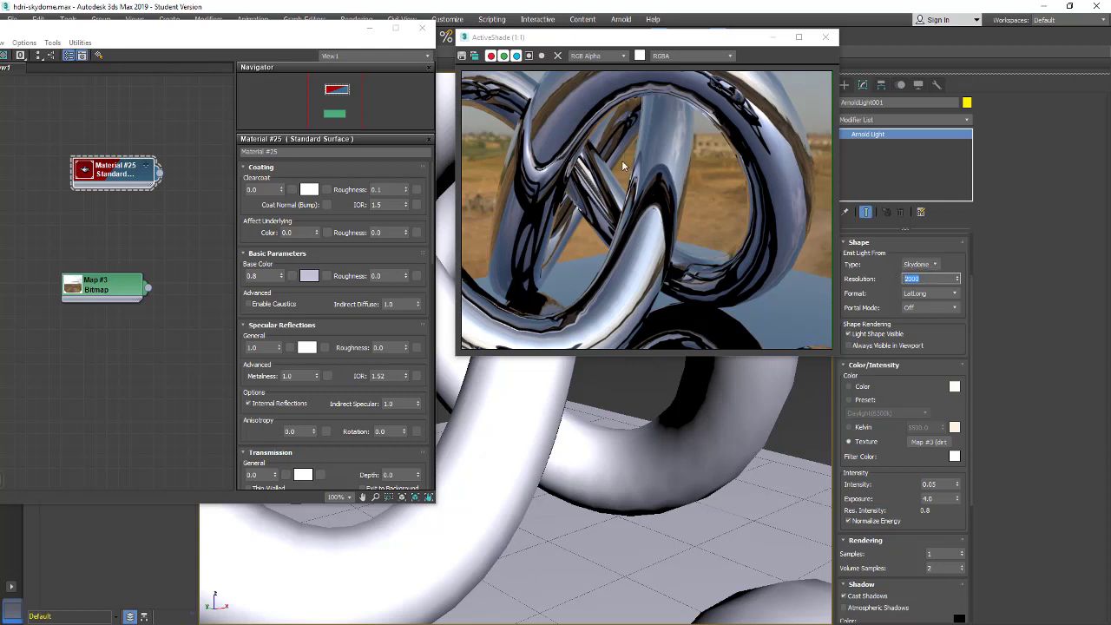
- Set the skydome light's resolution to 1000 and check the Portal Mode options, leaving the mode Off
{"action": "type", "text": "100"}
{"action": "key", "text": "Return"}
{"action": "left_click", "coordinate": [951, 309]}
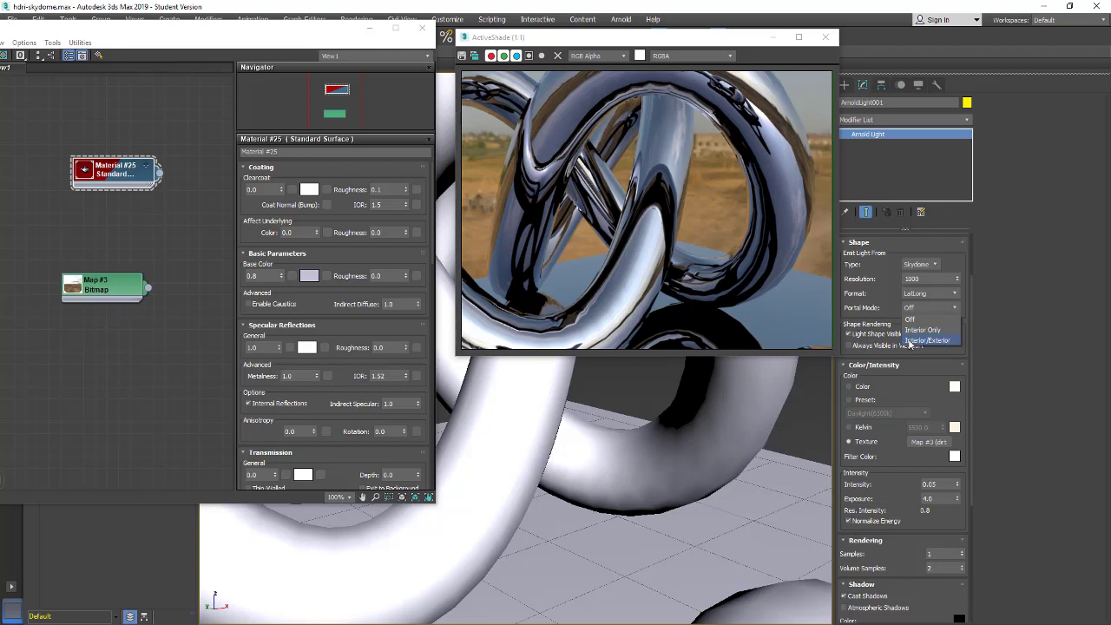
{"action": "left_click", "coordinate": [887, 316]}
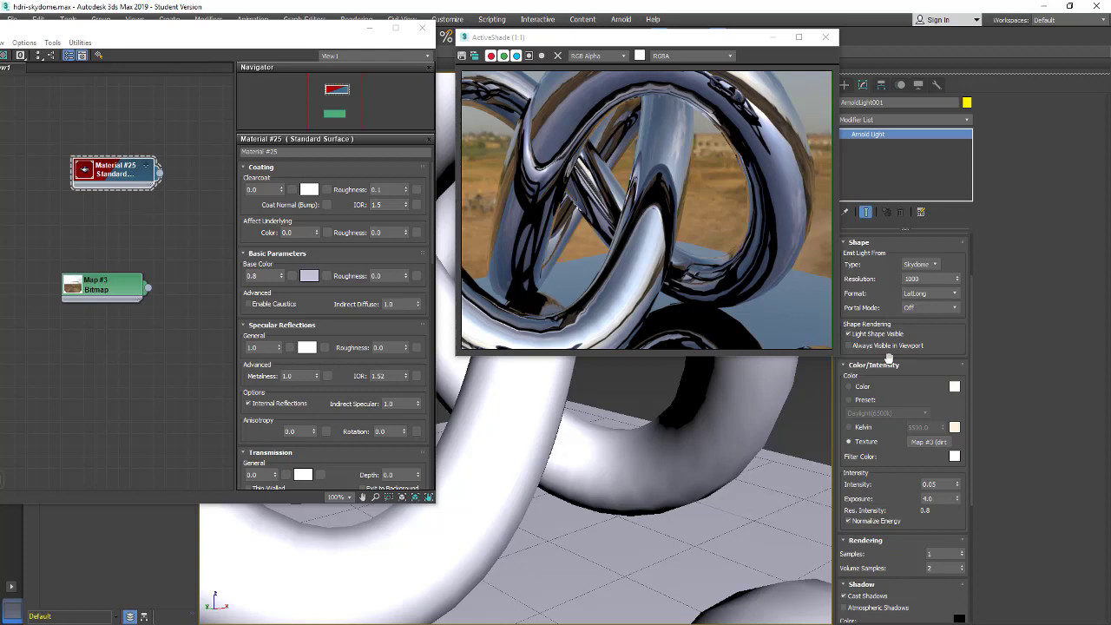
- Set the Standard Surface material's Metalness to 0.0
{"action": "scroll", "coordinate": [886, 390], "scroll_direction": "down", "scroll_amount": 5}
{"action": "scroll", "coordinate": [897, 337], "scroll_direction": "down", "scroll_amount": 3}
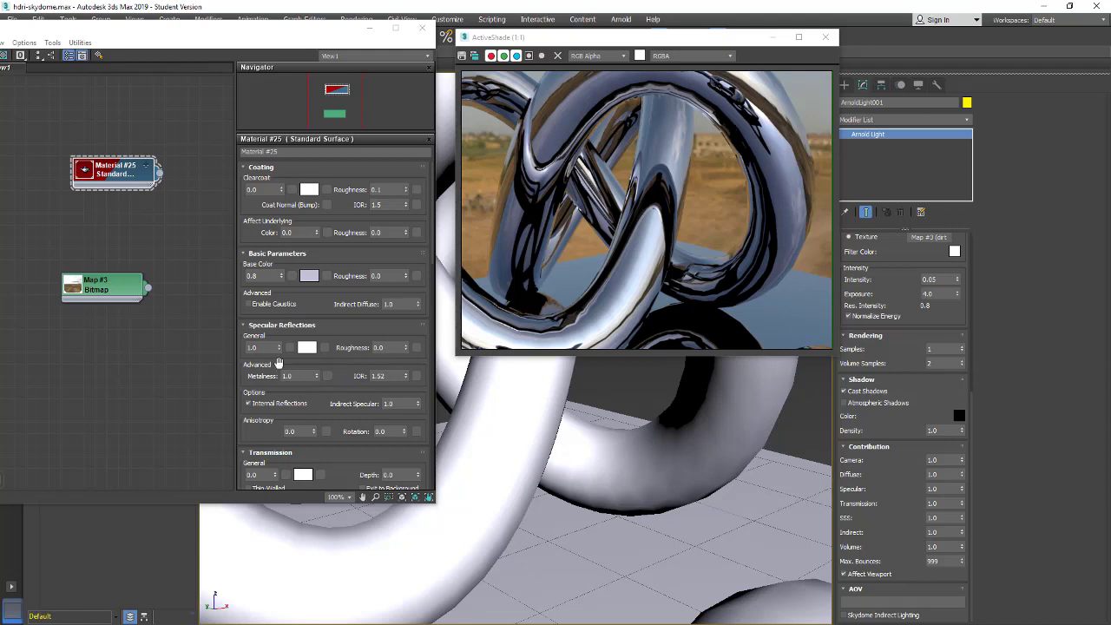
{"action": "type", "text": "0"}
{"action": "key", "text": "Return"}
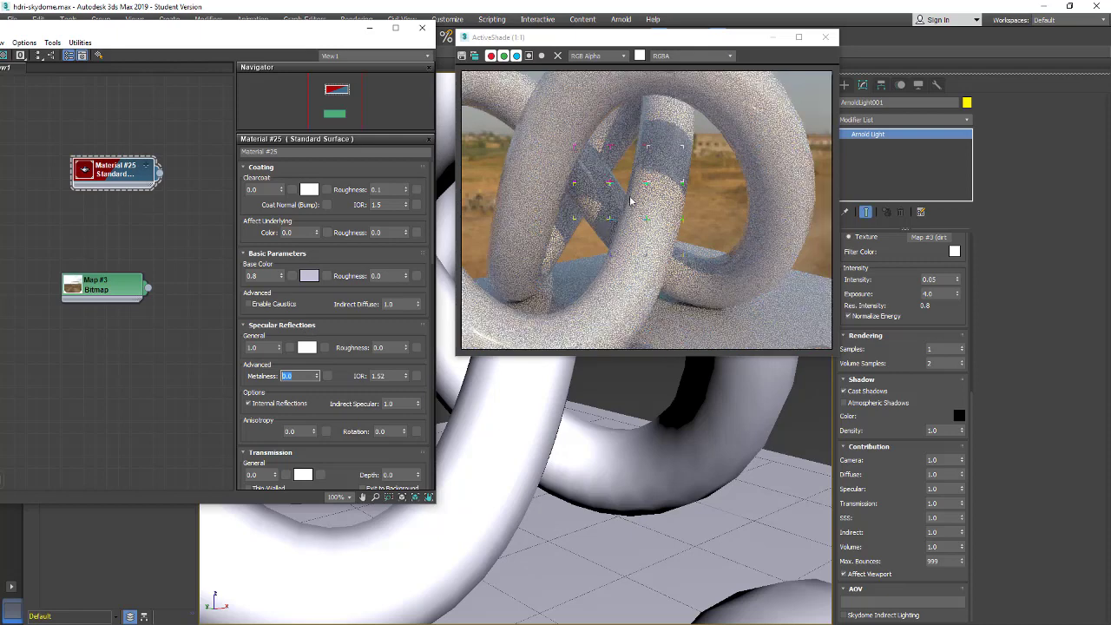
{"action": "middle_click_drag", "start_coordinate": [736, 114], "coordinate": [686, 174], "text": "alt"}
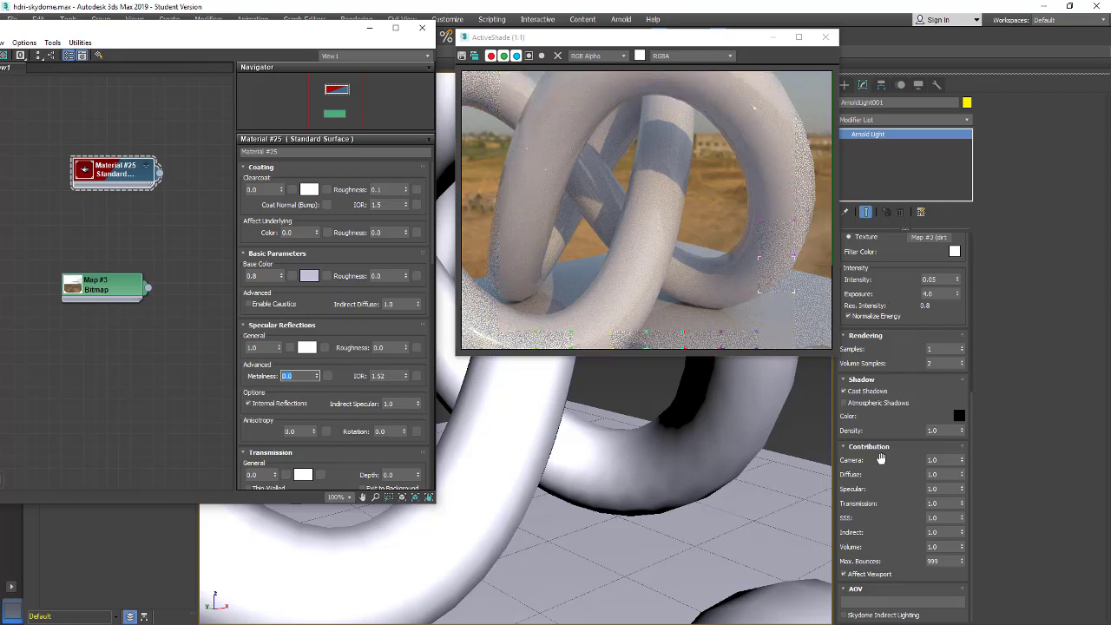
{"action": "left_click", "coordinate": [898, 478]}
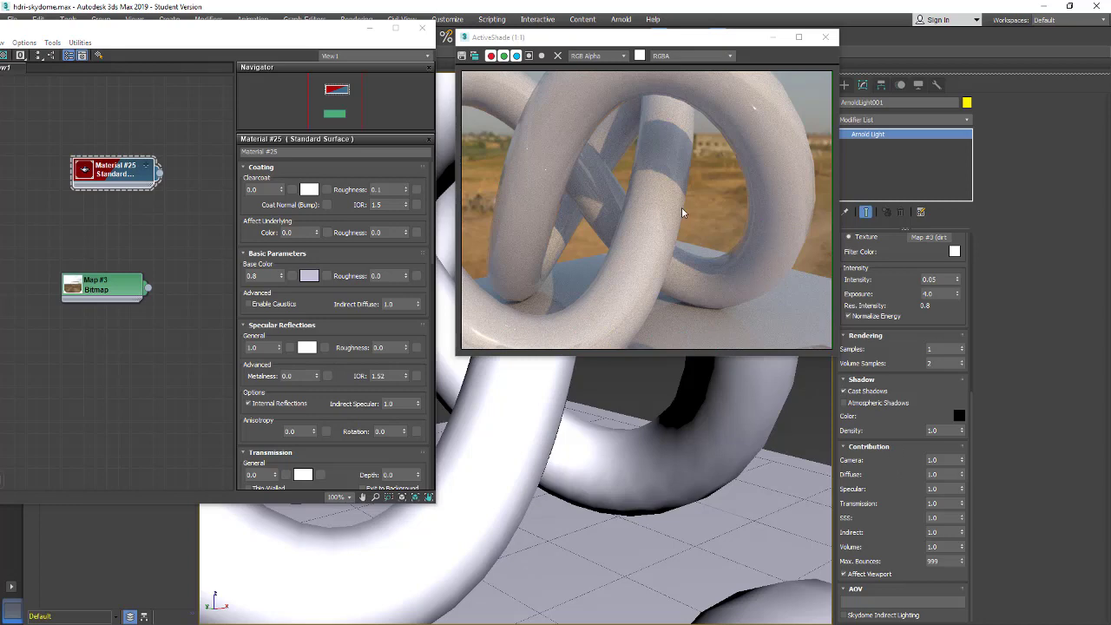
- Clone the ActiveShade render as a reference, place the copy beside the preview and set the skydome light's Samples to 3
{"action": "left_click", "coordinate": [475, 55]}
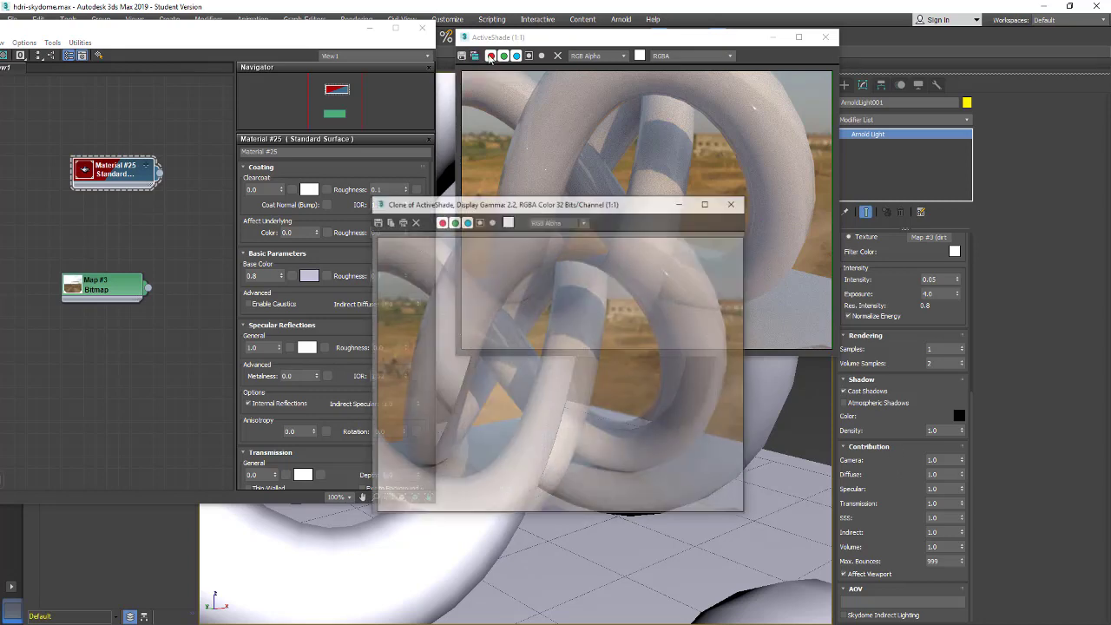
{"action": "left_click_drag", "start_coordinate": [599, 203], "coordinate": [293, 72]}
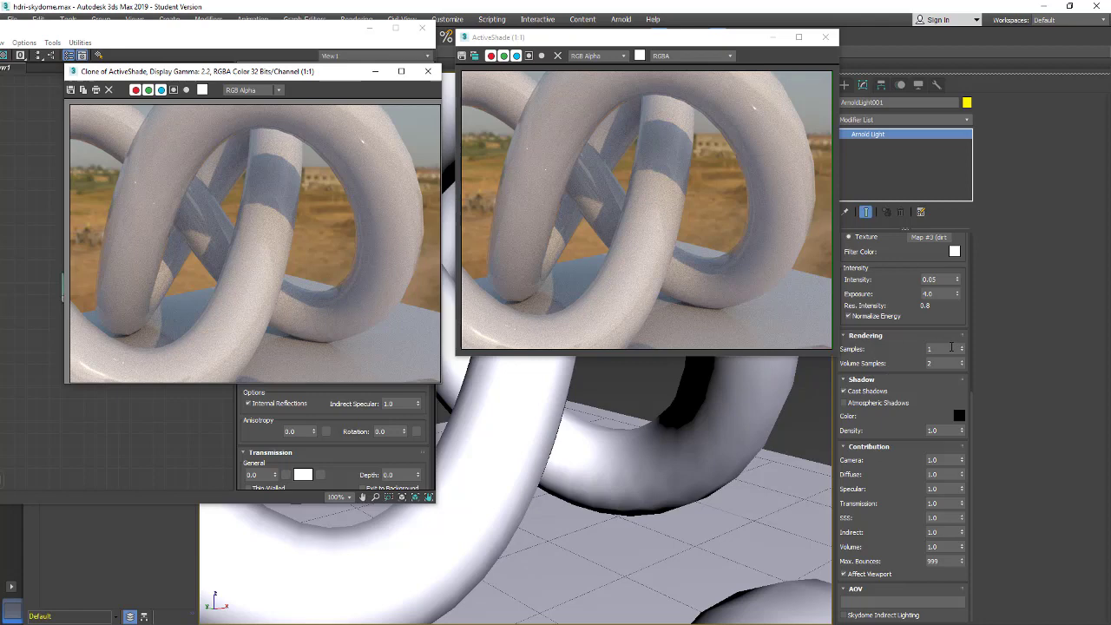
{"action": "left_click_drag", "start_coordinate": [948, 348], "coordinate": [895, 347]}
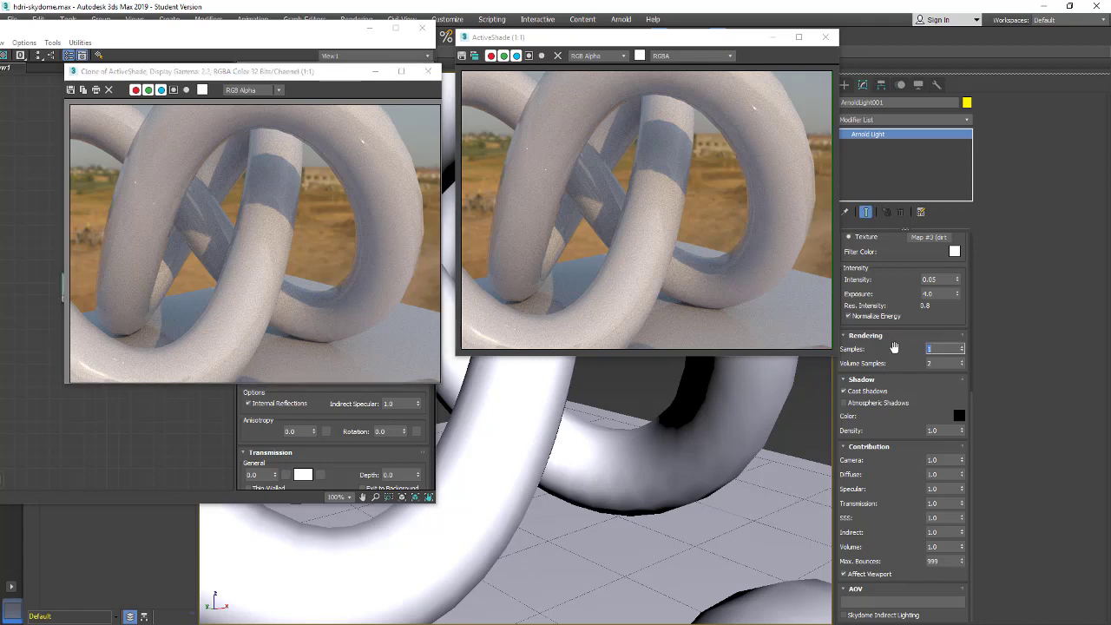
{"action": "type", "text": "3"}
{"action": "key", "text": "Return"}
- Clone the 3-sample ActiveShade render and arrange the copy and the live preview for comparison with the first clone
{"action": "left_click", "coordinate": [447, 36]}
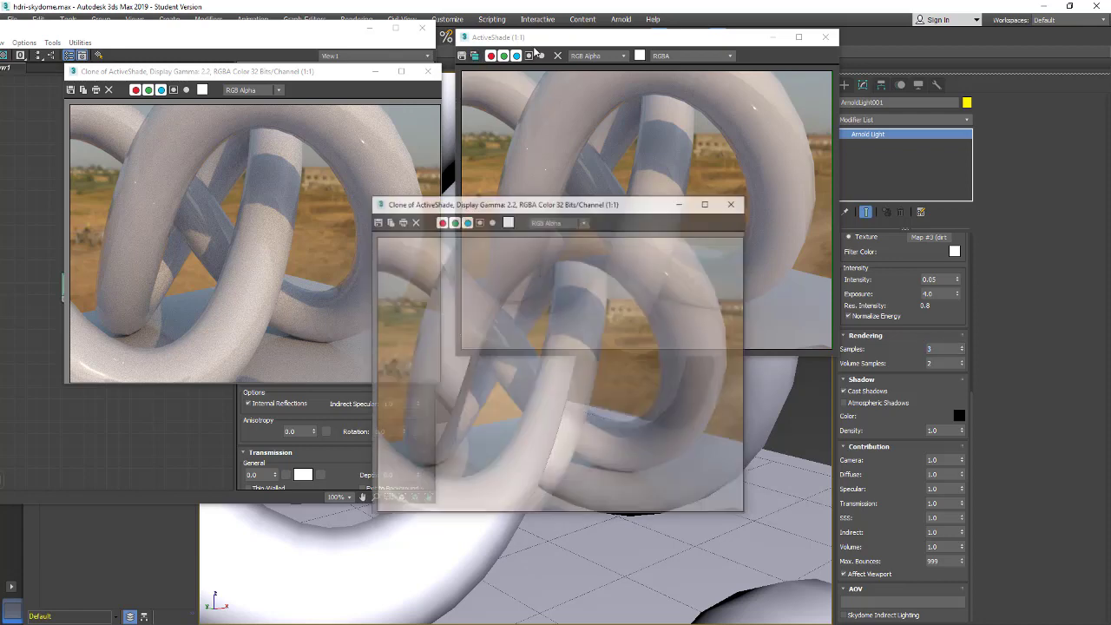
{"action": "mouse_move", "coordinate": [604, 236]}
{"action": "left_mouse_down"}
{"action": "mouse_move", "coordinate": [321, 244]}
{"action": "mouse_move", "coordinate": [308, 227]}
{"action": "left_mouse_up"}
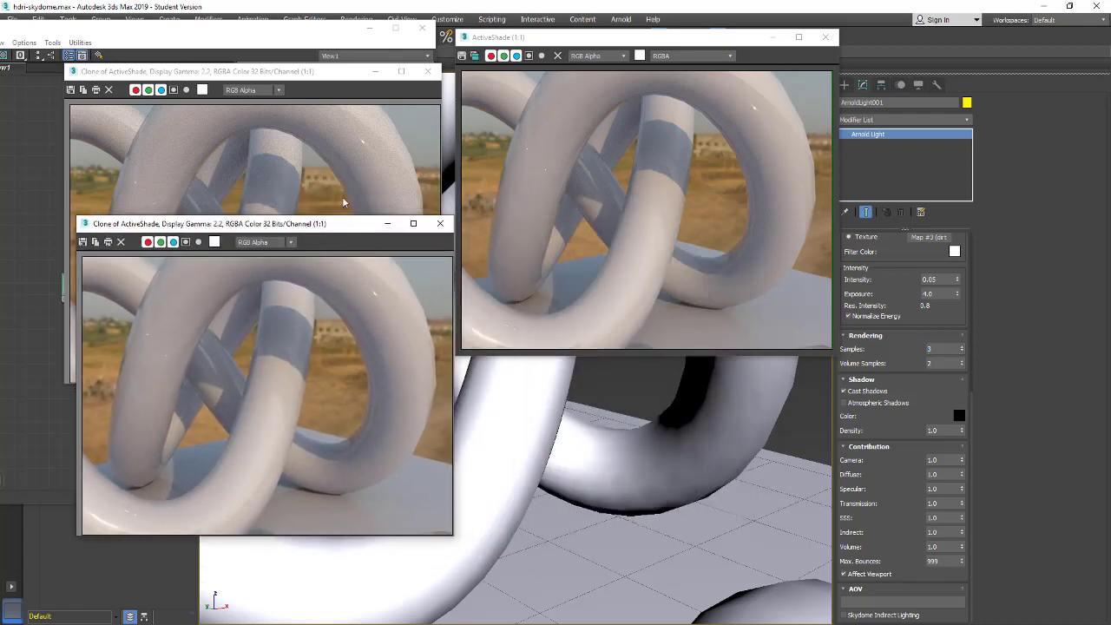
{"action": "left_click_drag", "start_coordinate": [635, 41], "coordinate": [626, 161]}
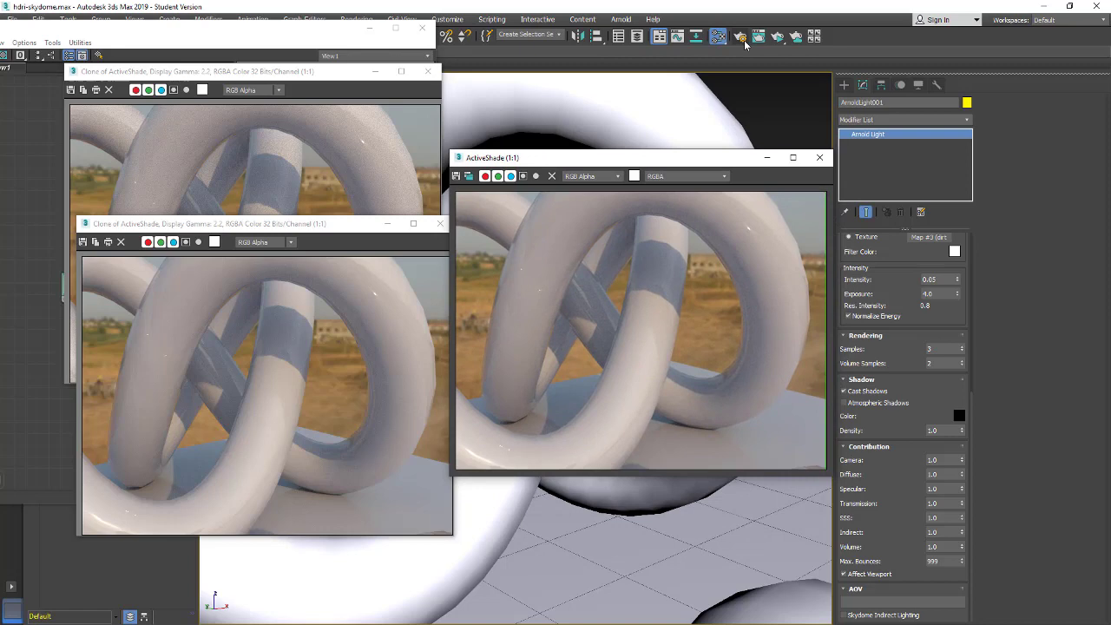
- In the Arnold render settings, raise Diffuse samples to 3, Diffuse ray depth to 2 and Ray Limit Total to 11 for the live preview
{"action": "left_click", "coordinate": [739, 37]}
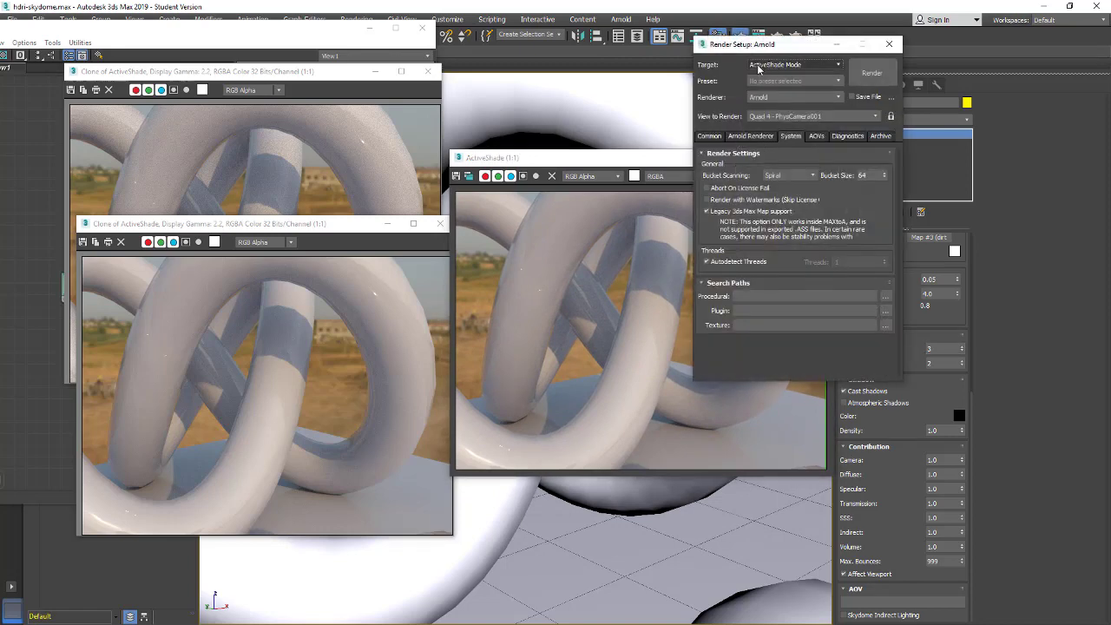
{"action": "left_click", "coordinate": [810, 64]}
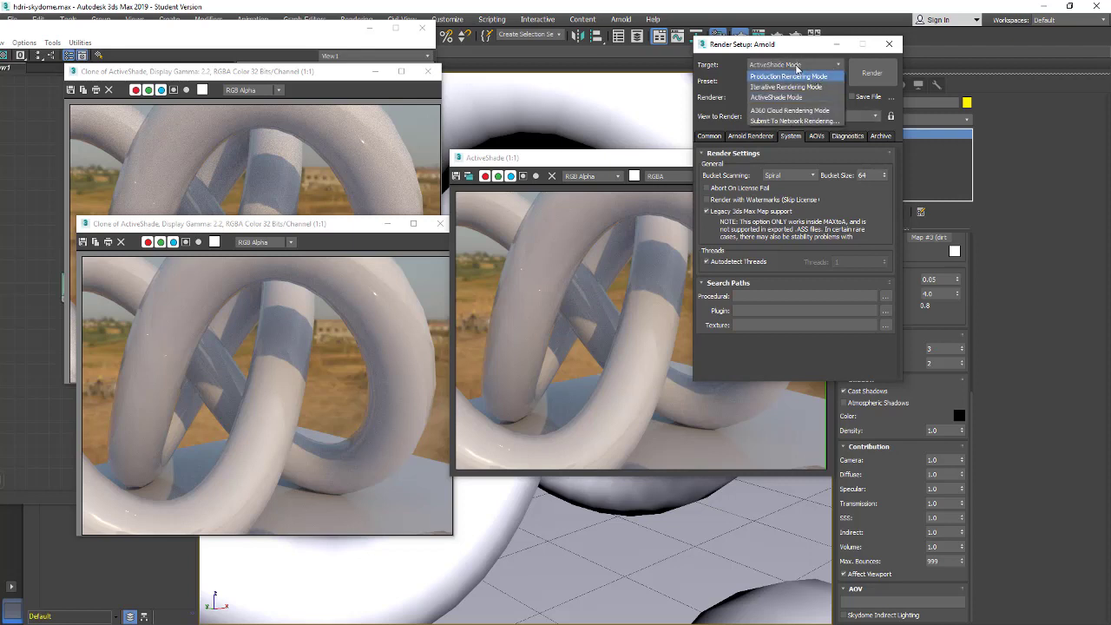
{"action": "left_click", "coordinate": [744, 65]}
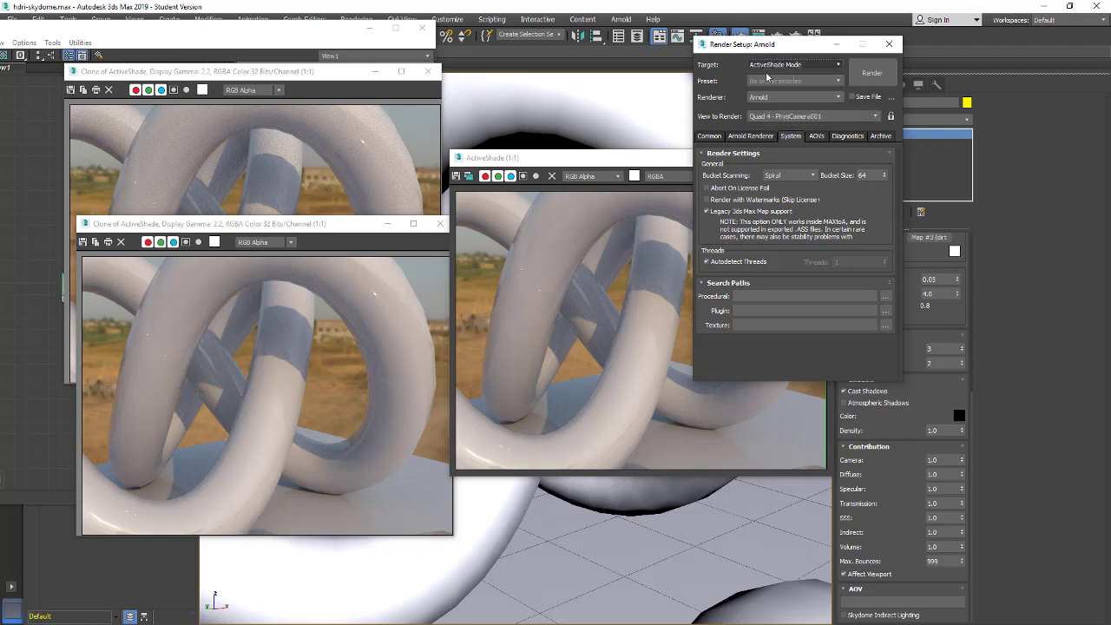
{"action": "left_click", "coordinate": [752, 136]}
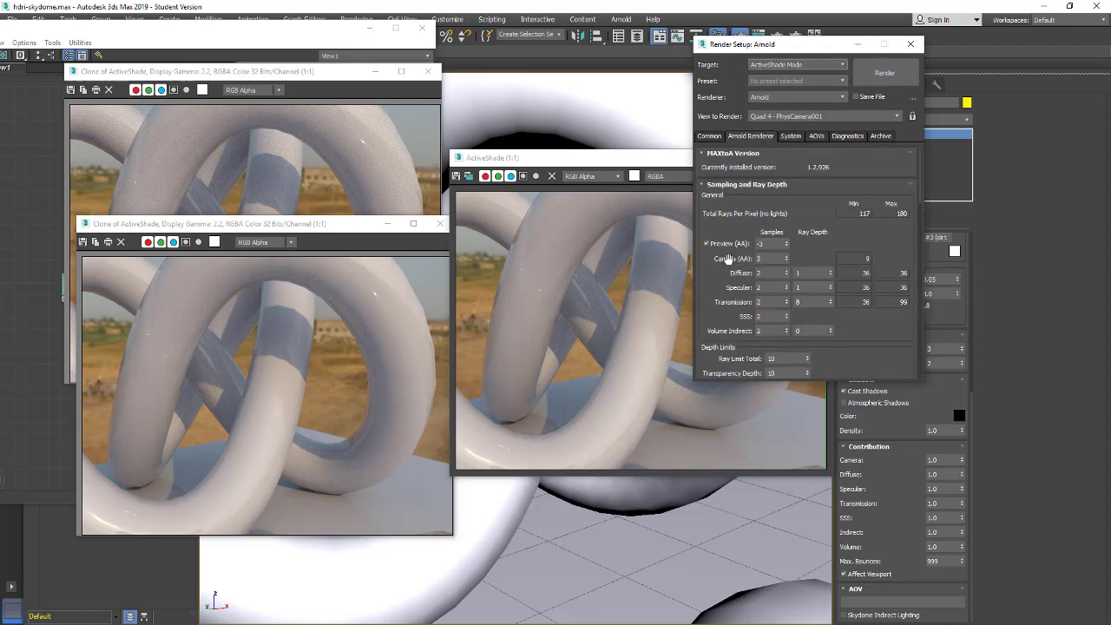
{"action": "left_click", "coordinate": [787, 272]}
{"action": "left_click", "coordinate": [831, 271]}
{"action": "left_click", "coordinate": [808, 356]}
{"action": "left_click", "coordinate": [487, 245]}
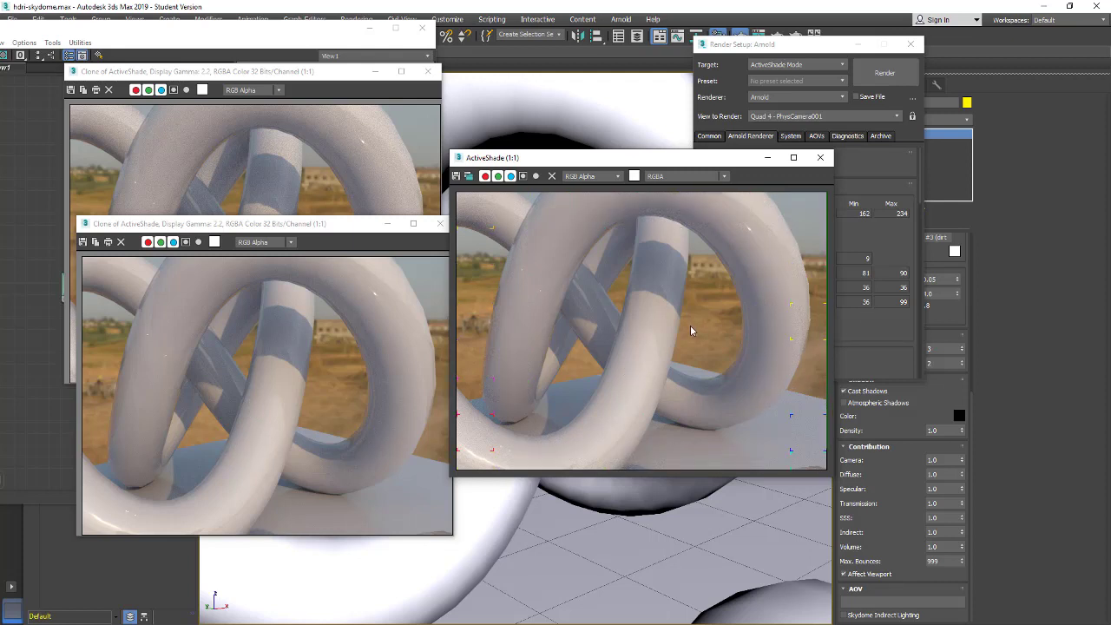
- Close the live ActiveShade preview and return the Arnold renderer's Diffuse samples to 2 and Diffuse ray depth to 1
{"action": "left_click", "coordinate": [821, 157]}
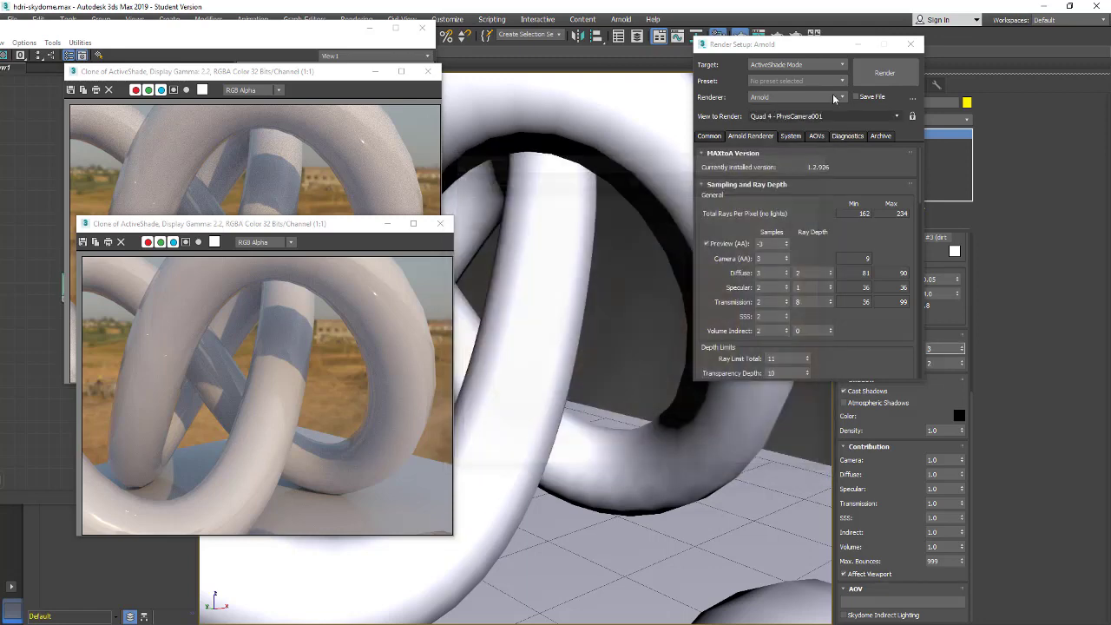
{"action": "double_click", "coordinate": [768, 272]}
{"action": "type", "text": "2"}
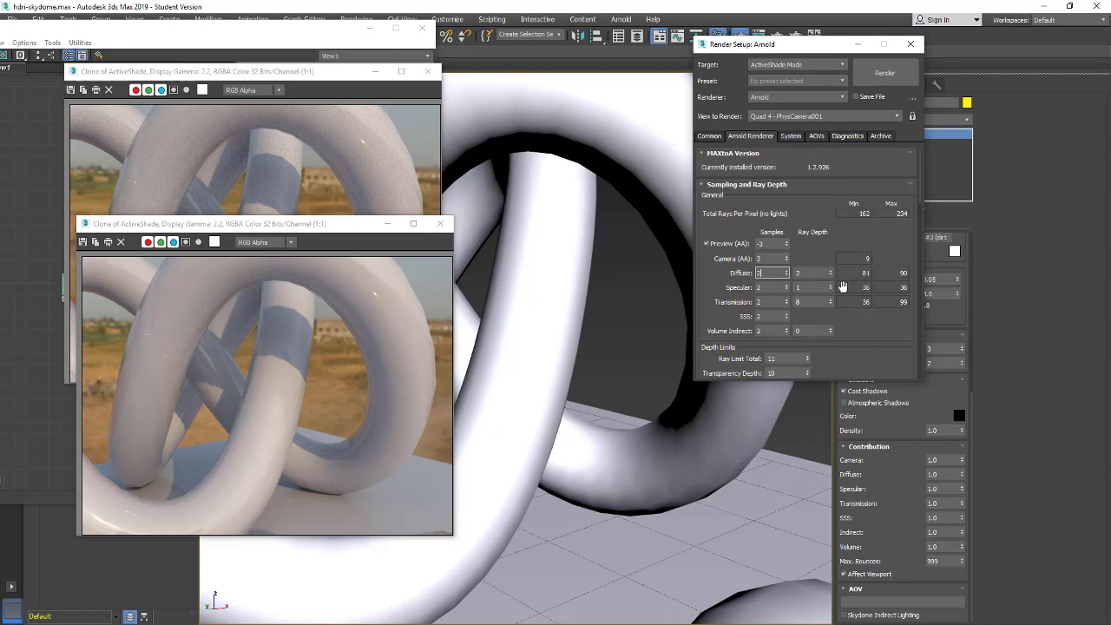
{"action": "key", "text": "Tab"}
- Close both cloned renders, the render settings and the material editor to clear the workspace
{"action": "left_click", "coordinate": [440, 224]}
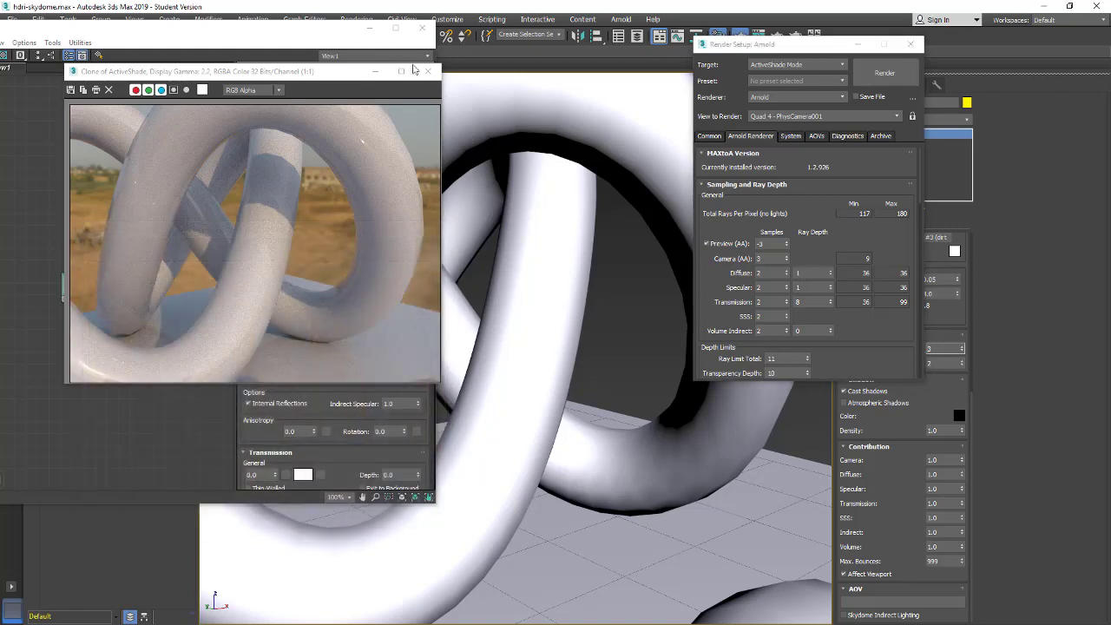
{"action": "left_click", "coordinate": [427, 71]}
{"action": "left_click", "coordinate": [300, 35]}
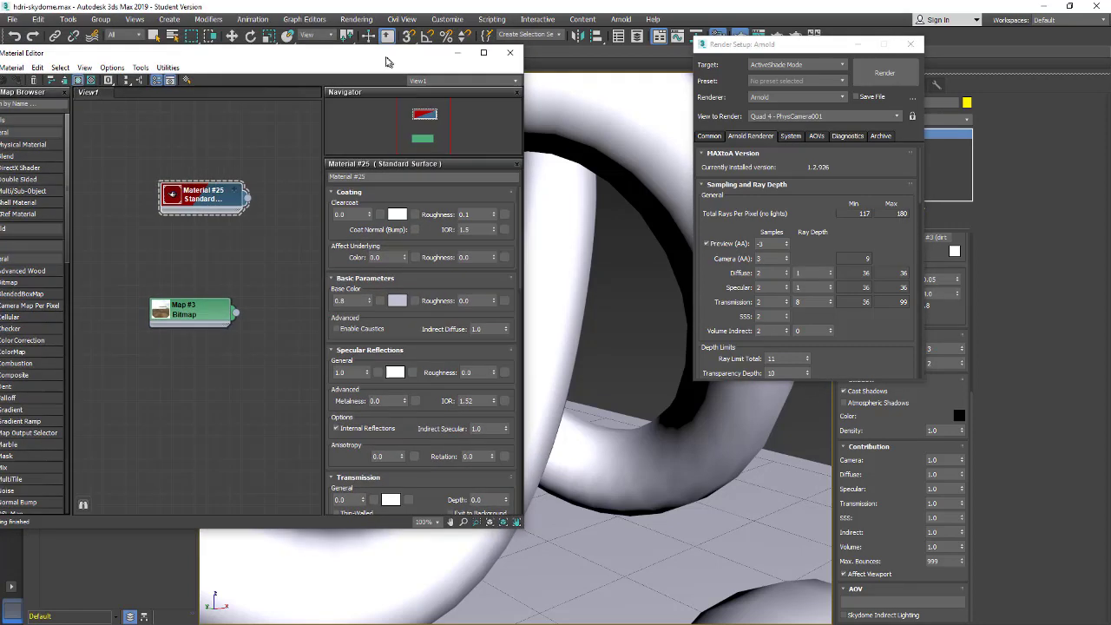
{"action": "left_click", "coordinate": [910, 44]}
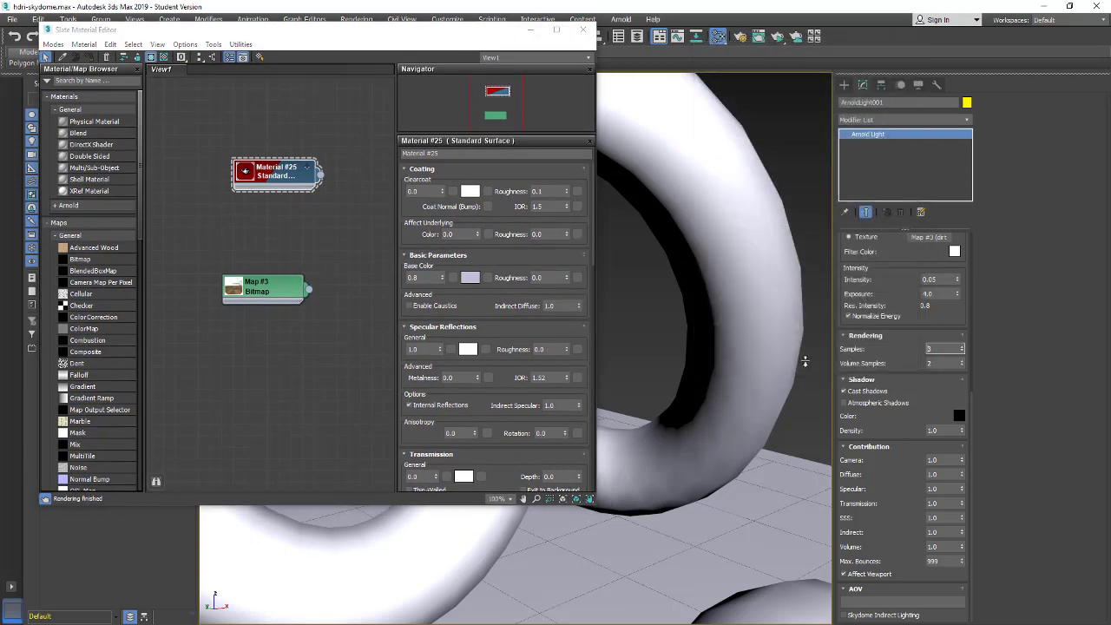
{"action": "left_click", "coordinate": [895, 422]}
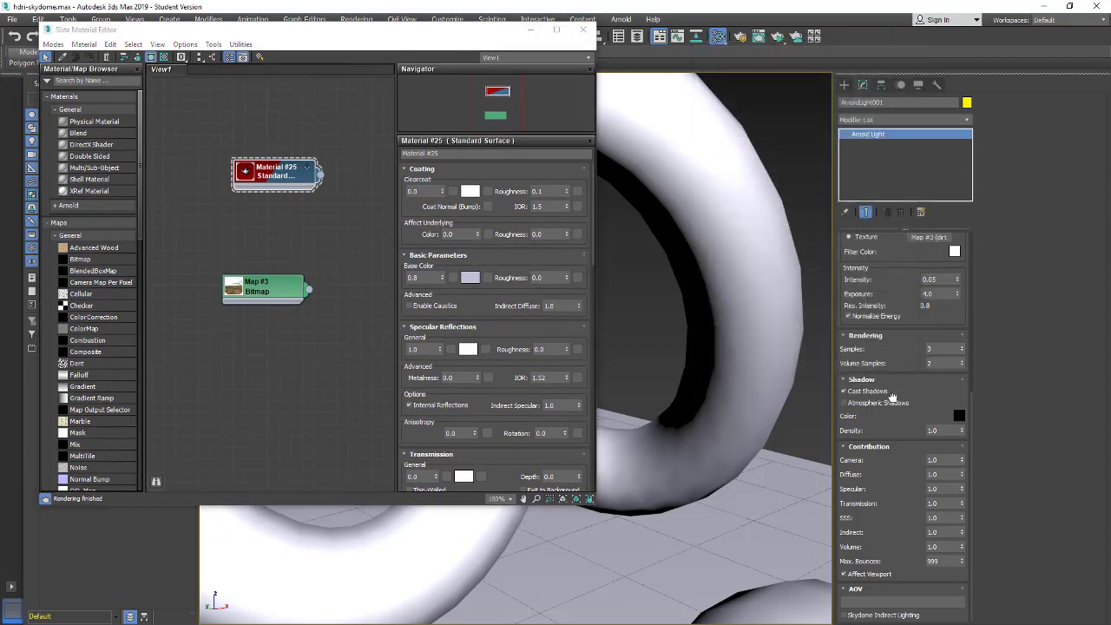
{"action": "left_click", "coordinate": [583, 30]}
- Restart the ActiveShade preview and place its window clear of the skydome light's parameters
{"action": "left_click", "coordinate": [778, 36]}
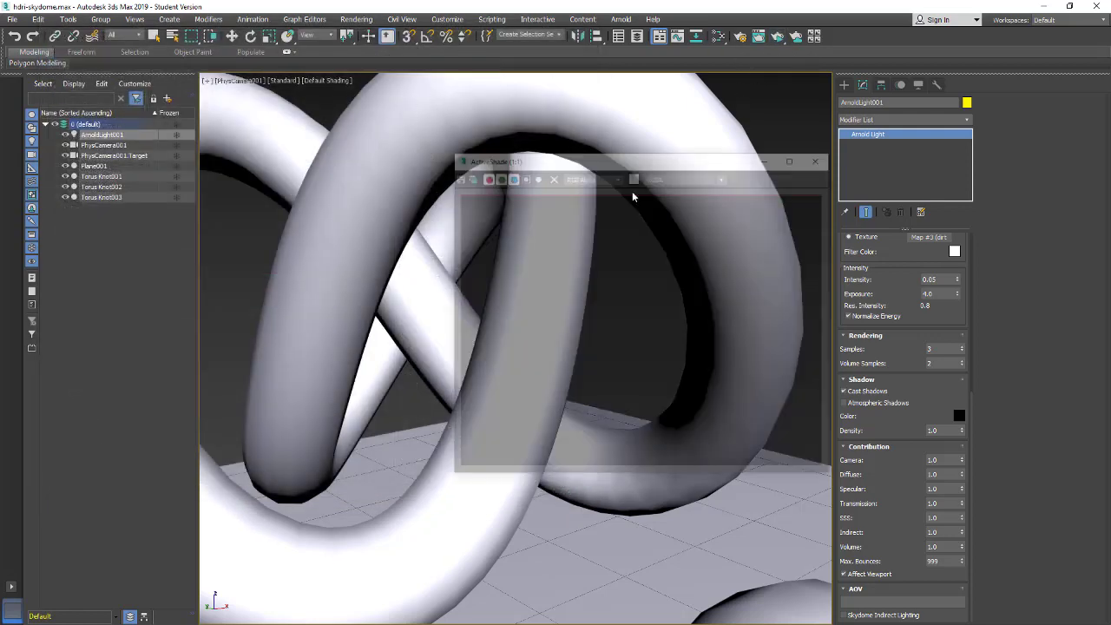
{"action": "left_click_drag", "start_coordinate": [672, 155], "coordinate": [352, 63]}
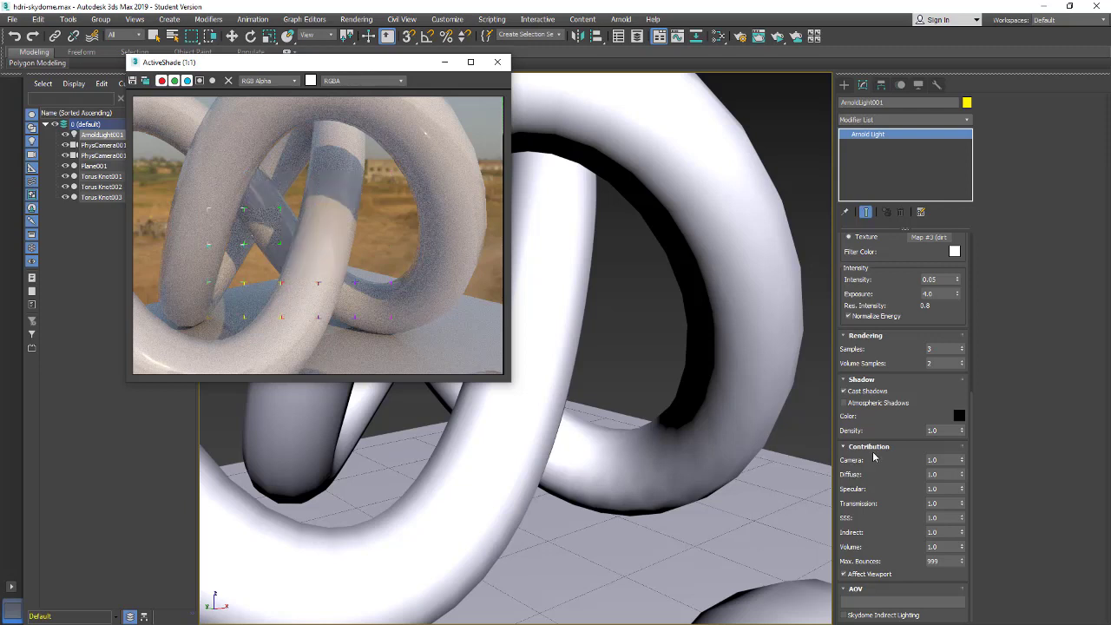
{"action": "left_click", "coordinate": [879, 415]}
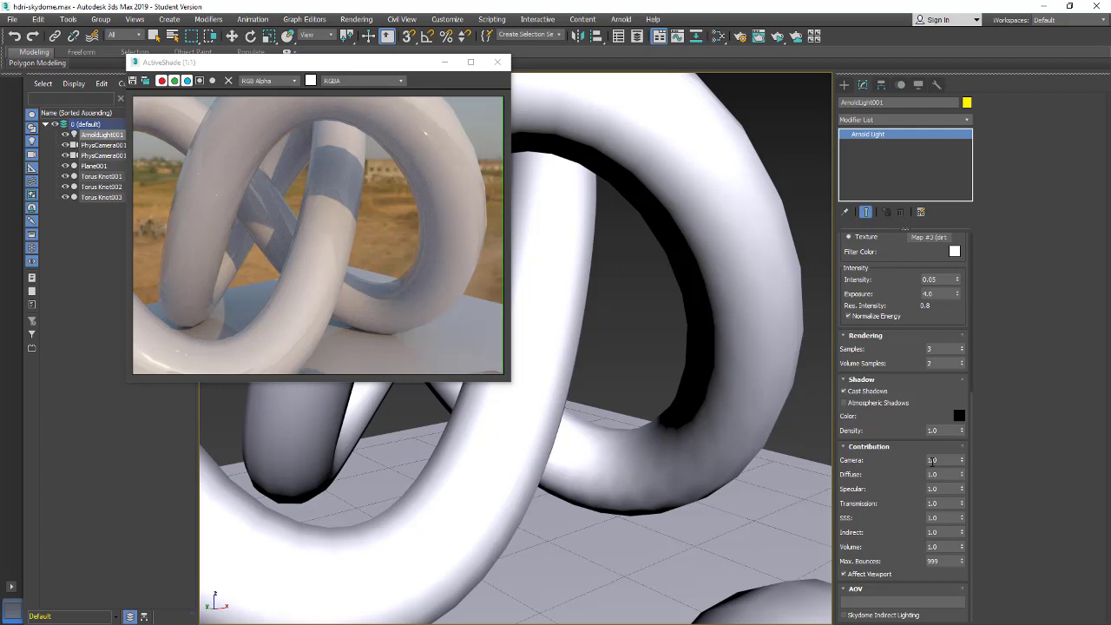
- Test the skydome light's Camera contribution at 0.0 in the preview and restore it to 1.0
{"action": "left_click_drag", "start_coordinate": [956, 459], "coordinate": [905, 459]}
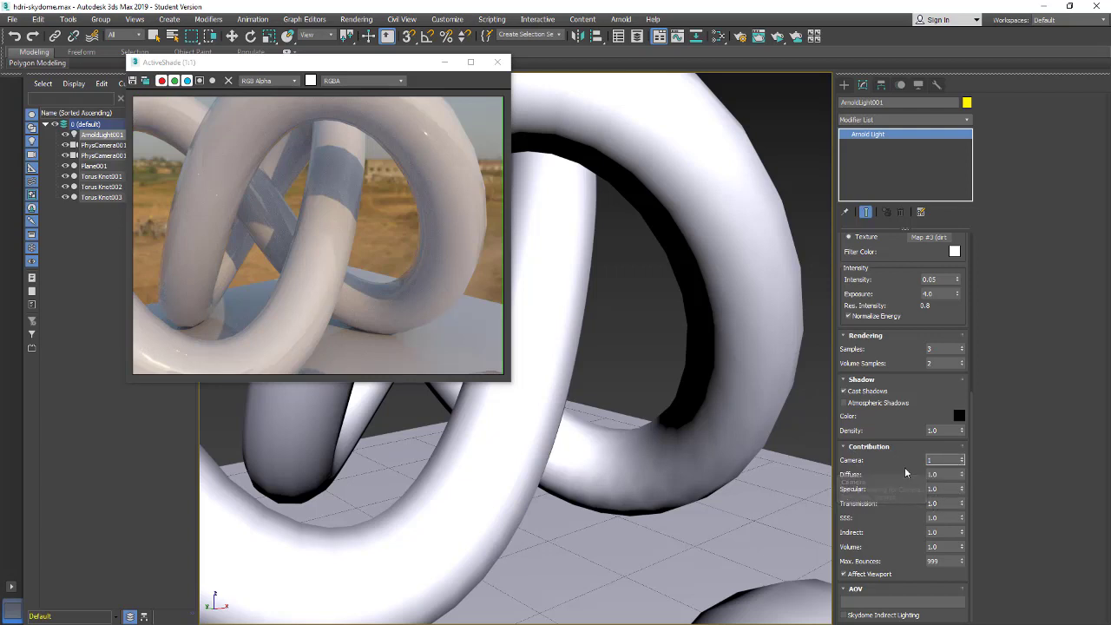
{"action": "left_click_drag", "start_coordinate": [937, 462], "coordinate": [904, 458]}
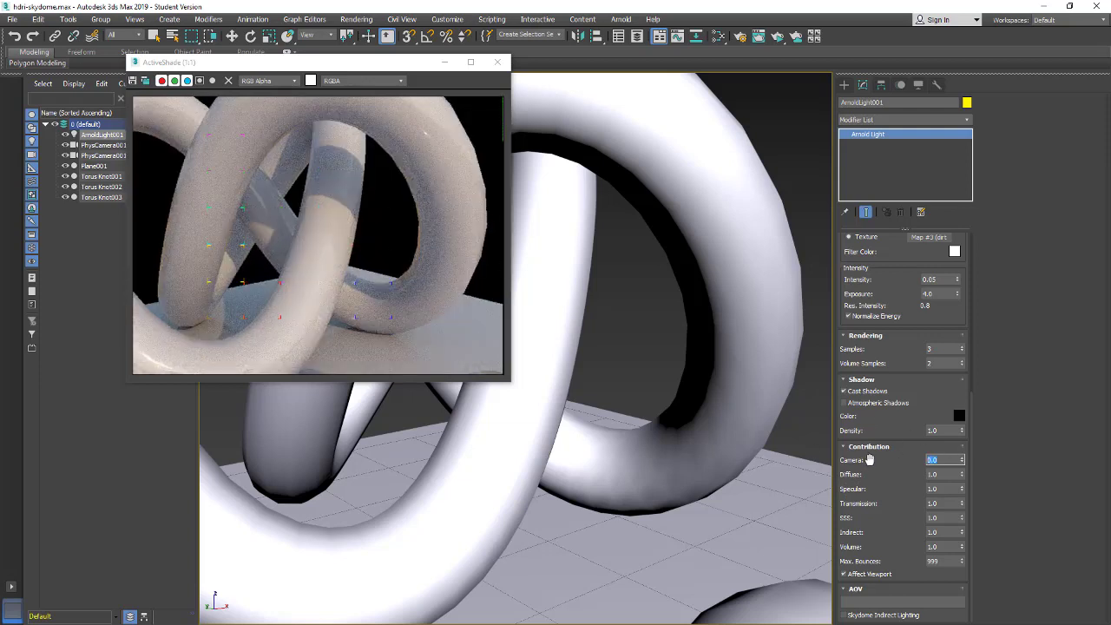
{"action": "type", "text": "1"}
{"action": "key", "text": "Return"}
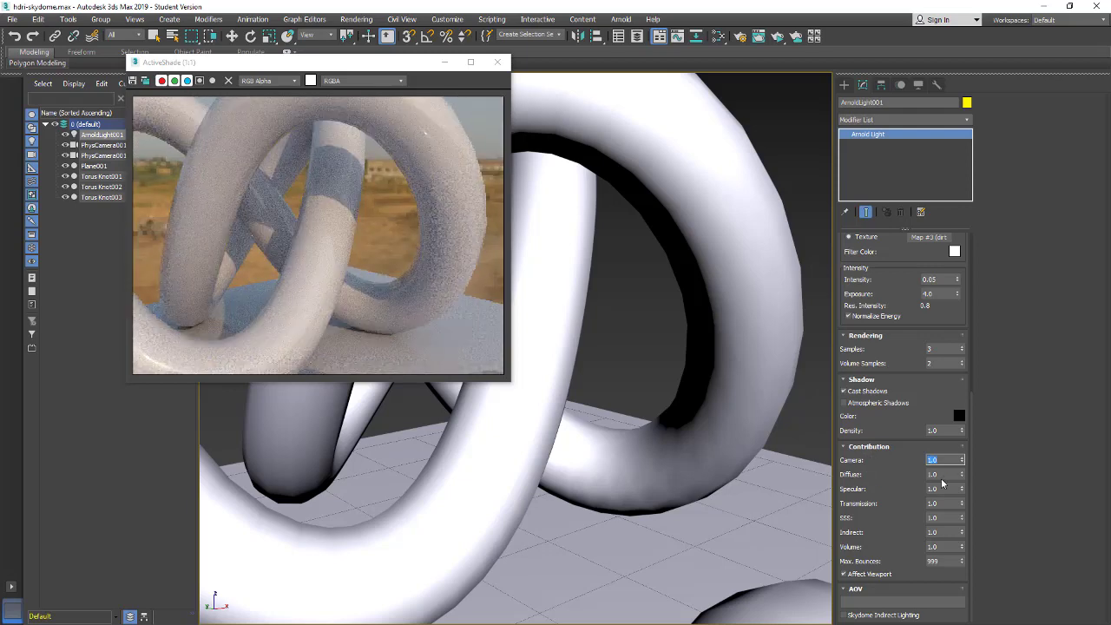
- Try the skydome light's Diffuse and Specular contributions at 0.0 and return Specular to 1.0
{"action": "left_click", "coordinate": [941, 475]}
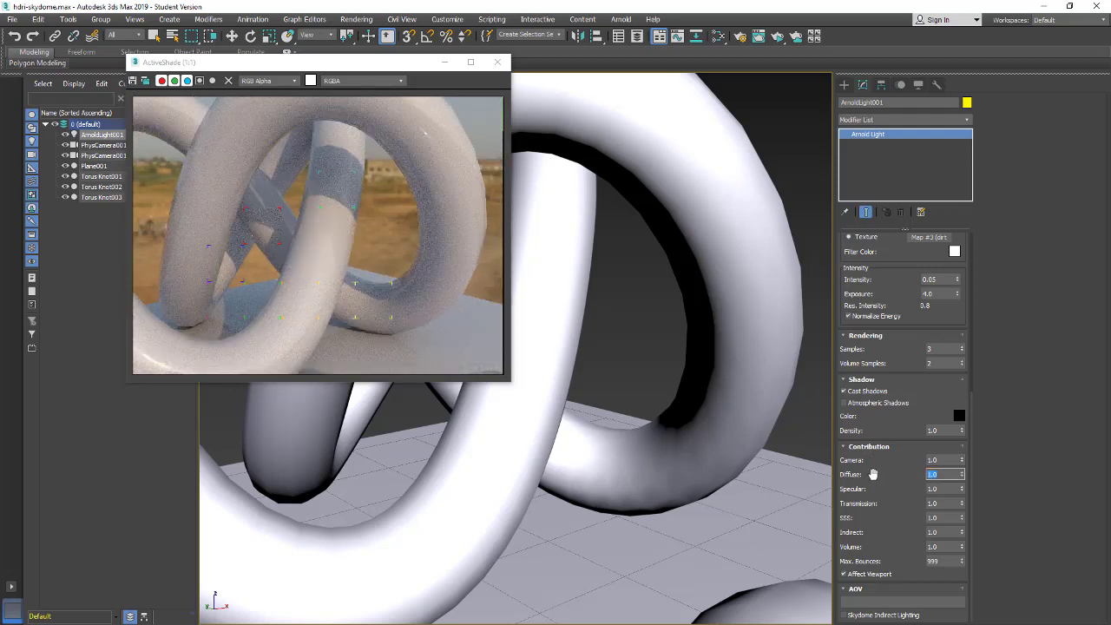
{"action": "key", "text": "Return"}
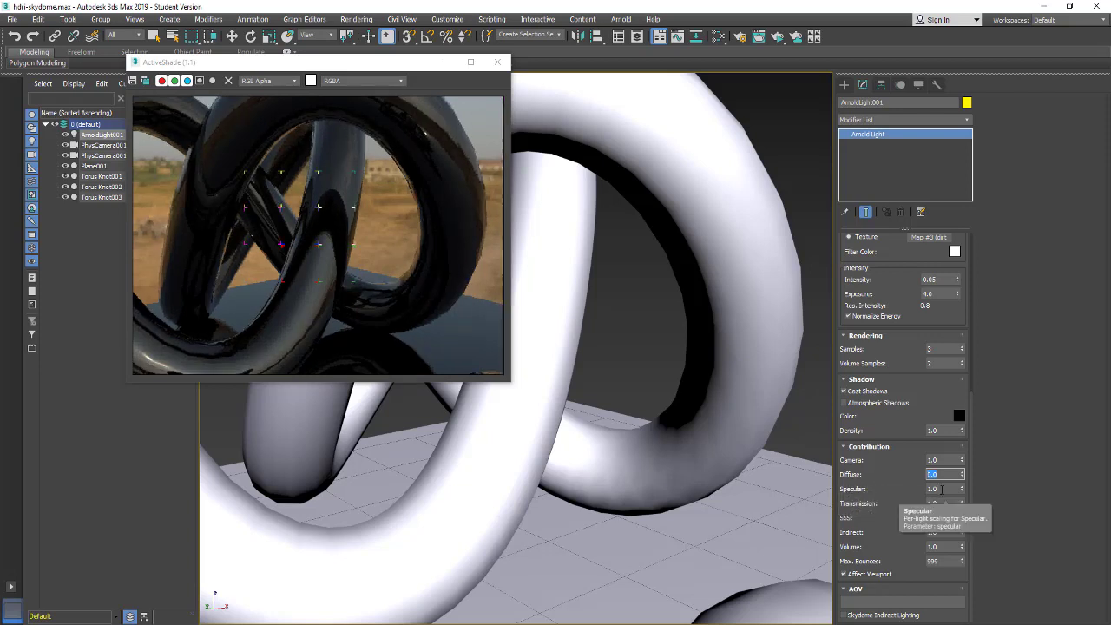
{"action": "key", "text": "Tab"}
{"action": "key", "text": "Return"}
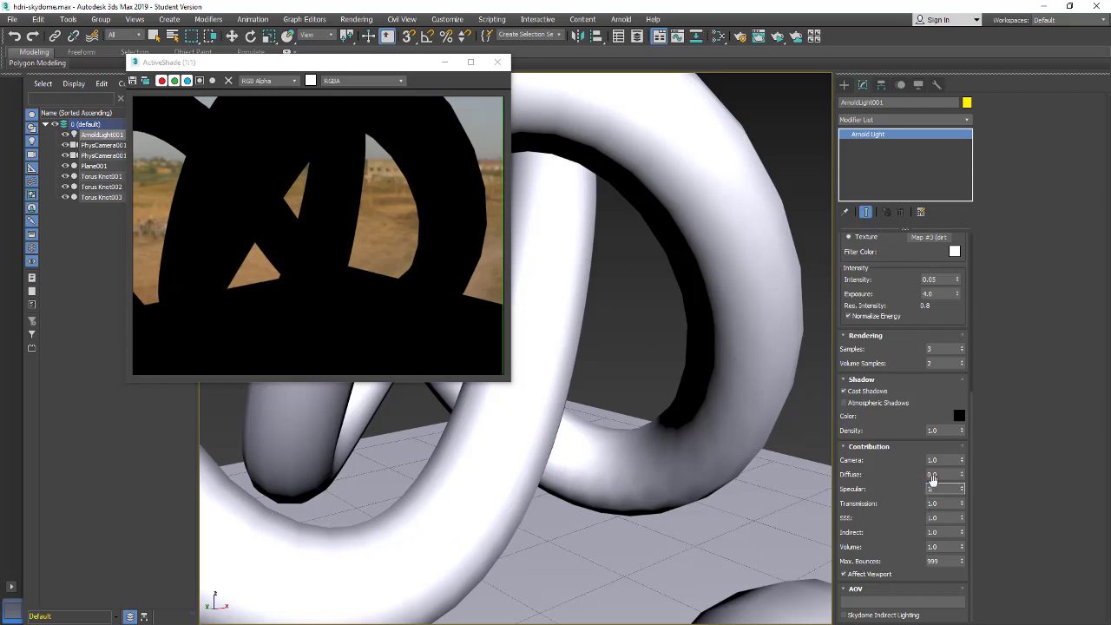
- Restore the skydome light's Diffuse contribution to 1.0 and close the ActiveShade preview
{"action": "left_click", "coordinate": [940, 475]}
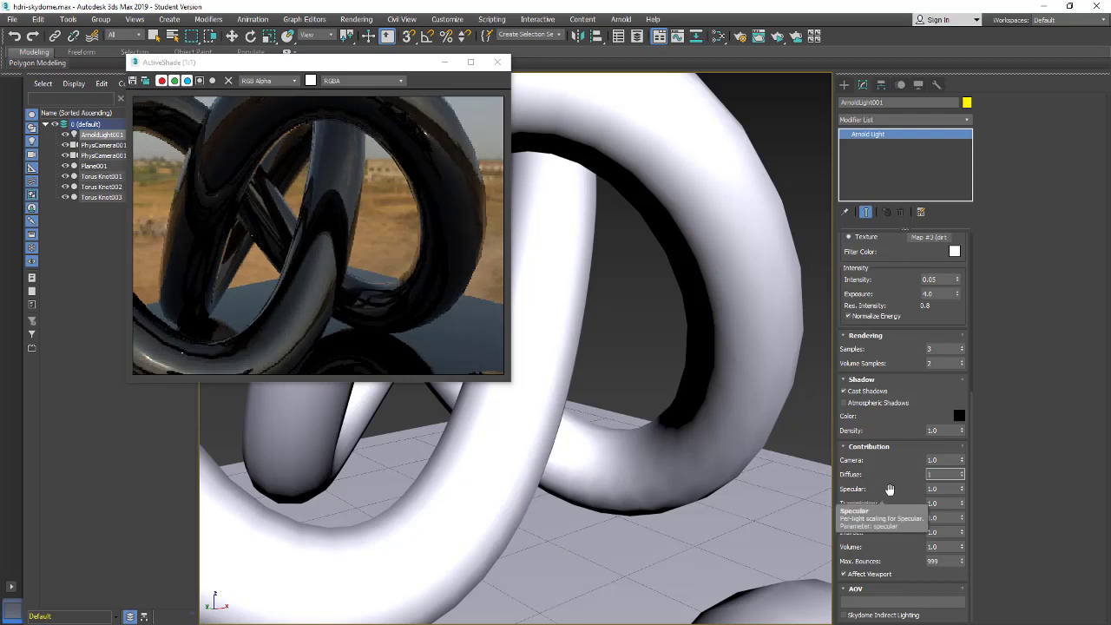
{"action": "type", "text": "1"}
{"action": "key", "text": "Return"}
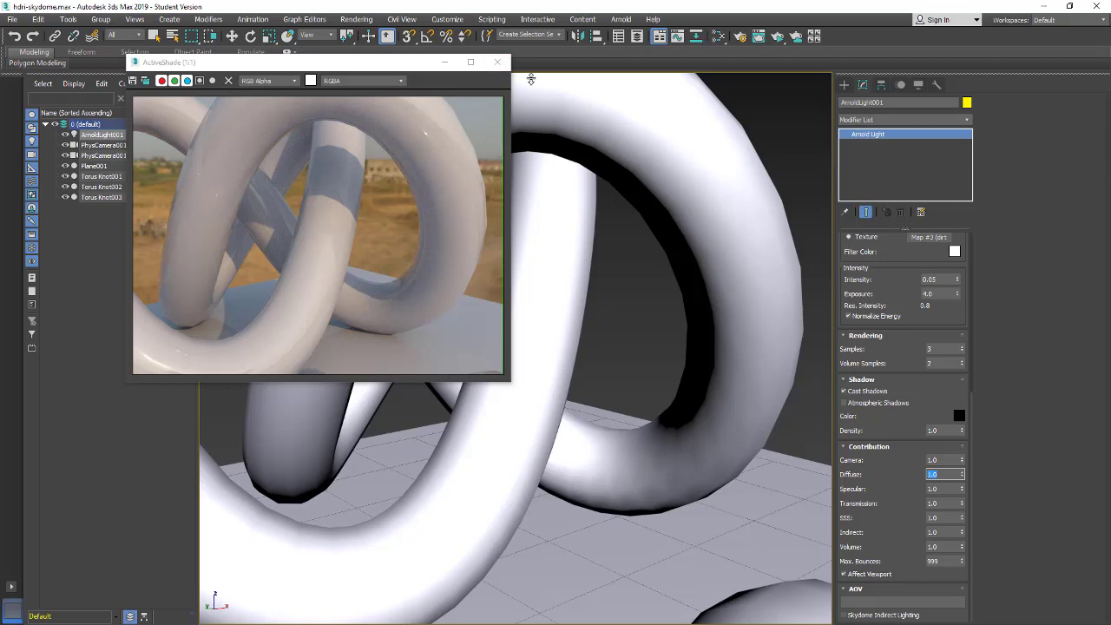
{"action": "left_click", "coordinate": [499, 64]}
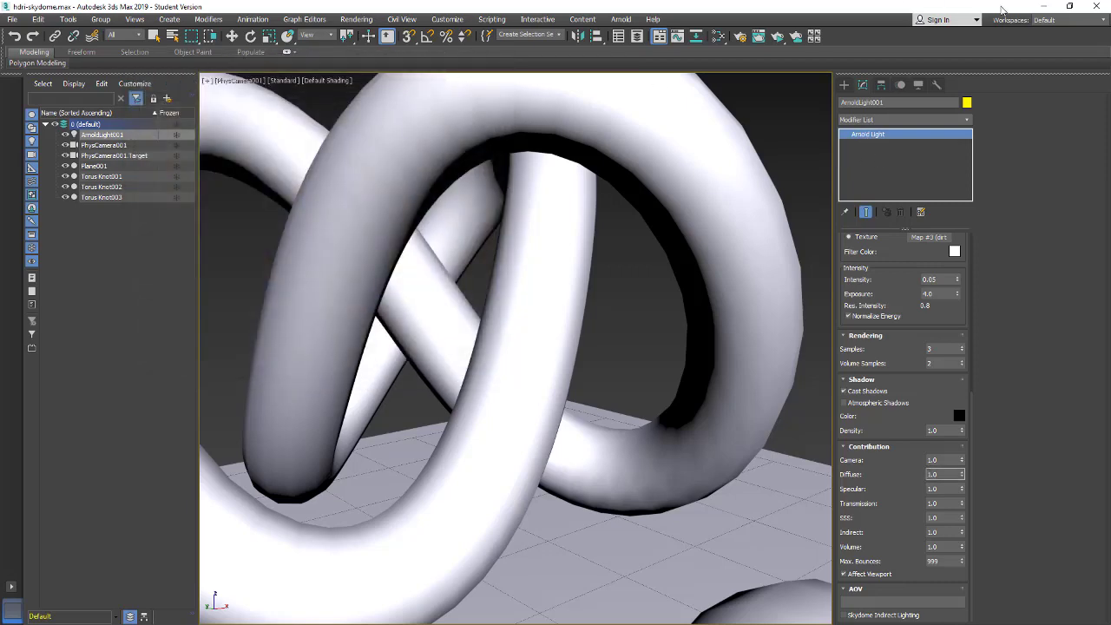